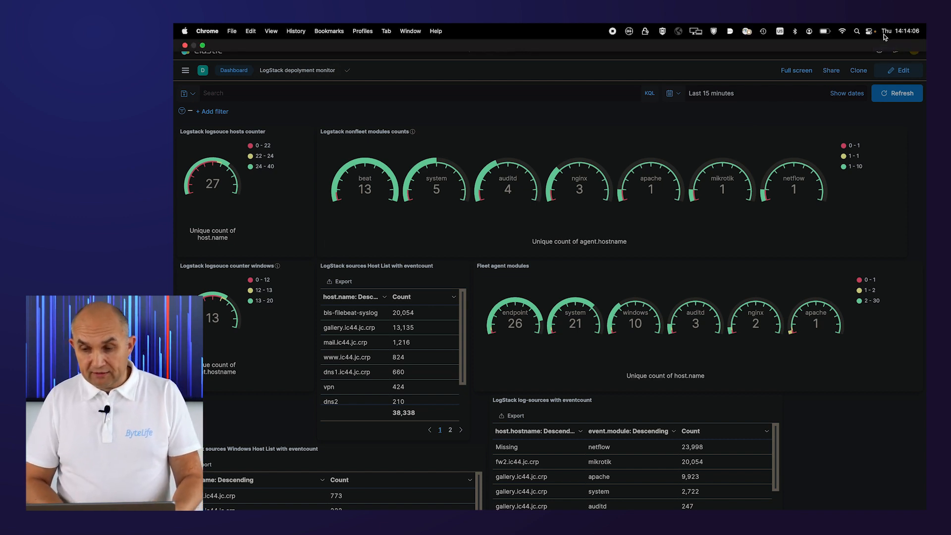
- Open the "Alert IC44.jc integrity loss" e-mail from the notifications and follow its link to the event details
{"action": "left_click", "coordinate": [893, 32]}
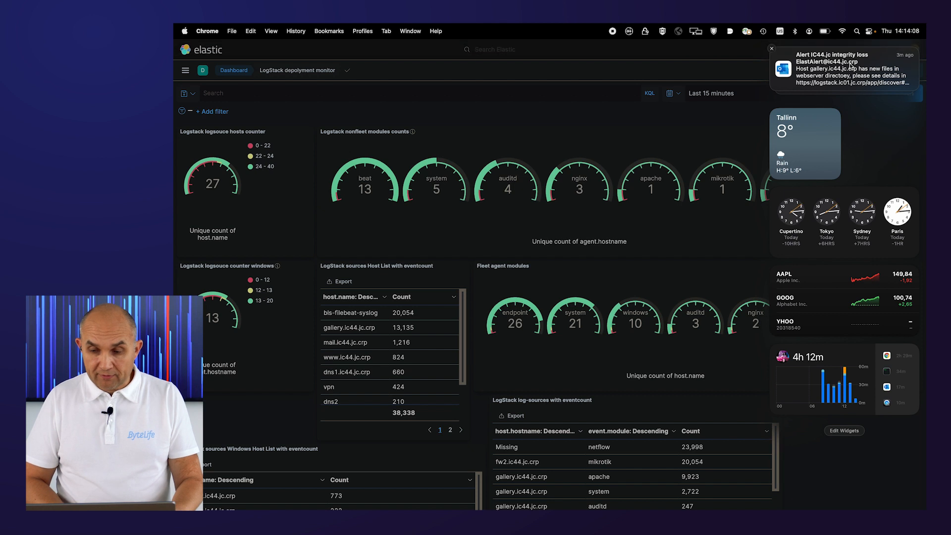
{"action": "left_click", "coordinate": [827, 75]}
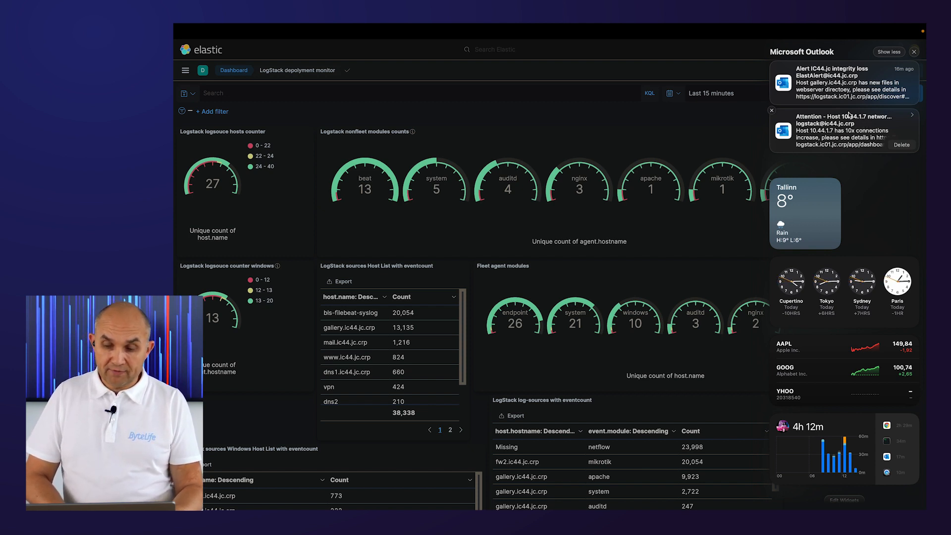
{"action": "left_click", "coordinate": [838, 93]}
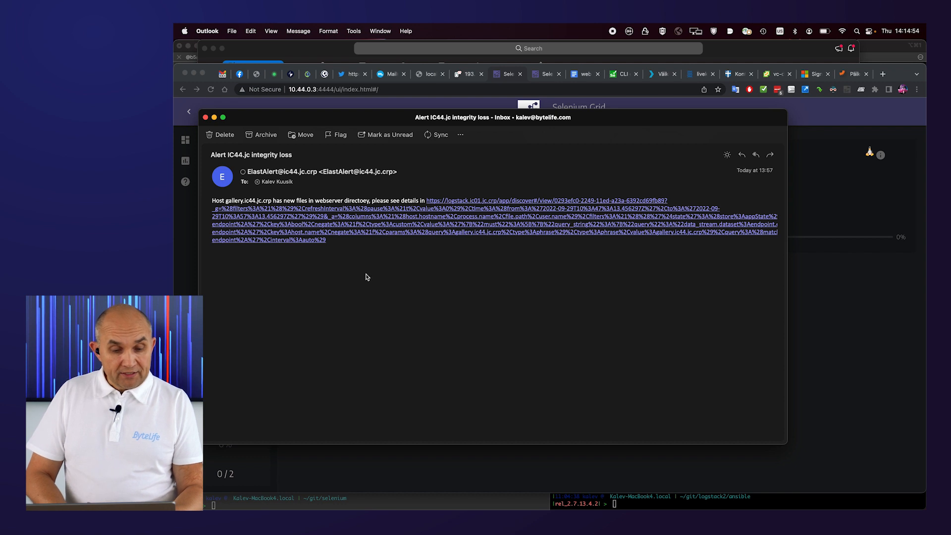
{"action": "left_click_drag", "start_coordinate": [226, 201], "coordinate": [271, 198]}
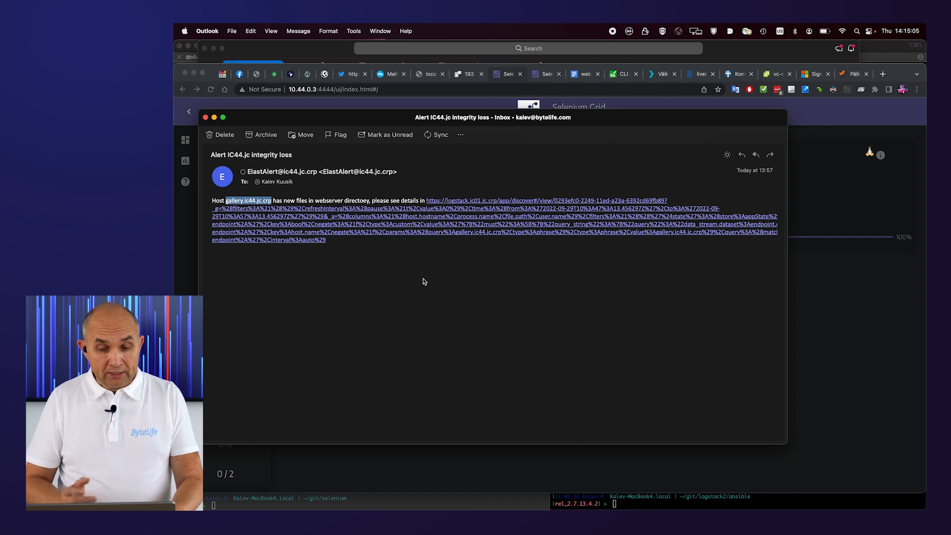
{"action": "left_click", "coordinate": [413, 226]}
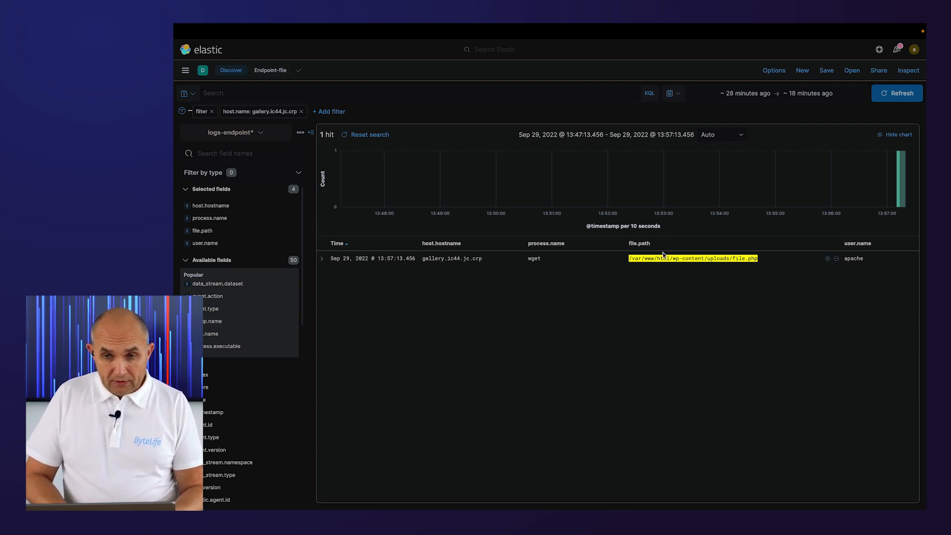
- Highlight the wget process name in the file event and open the recently viewed Endpoint-process search
{"action": "double_click", "coordinate": [533, 258]}
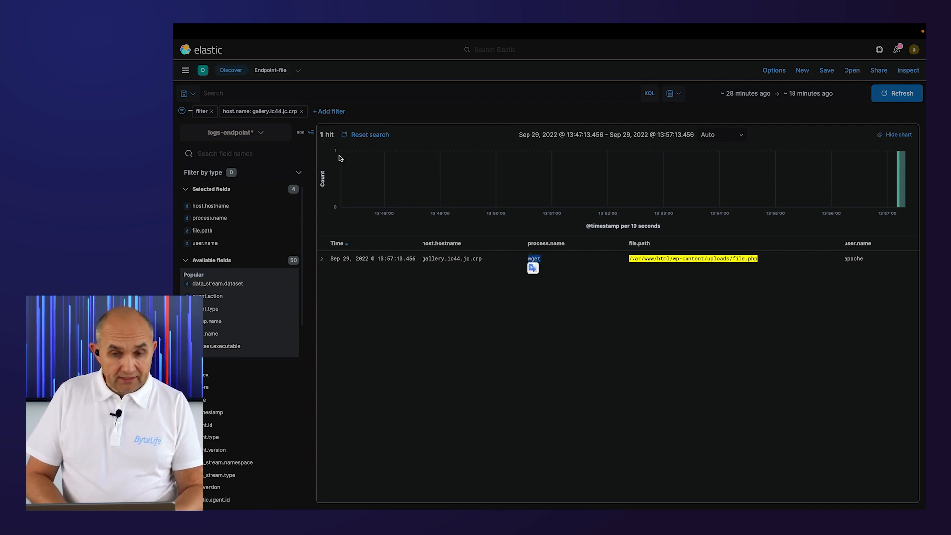
{"action": "left_click", "coordinate": [184, 71]}
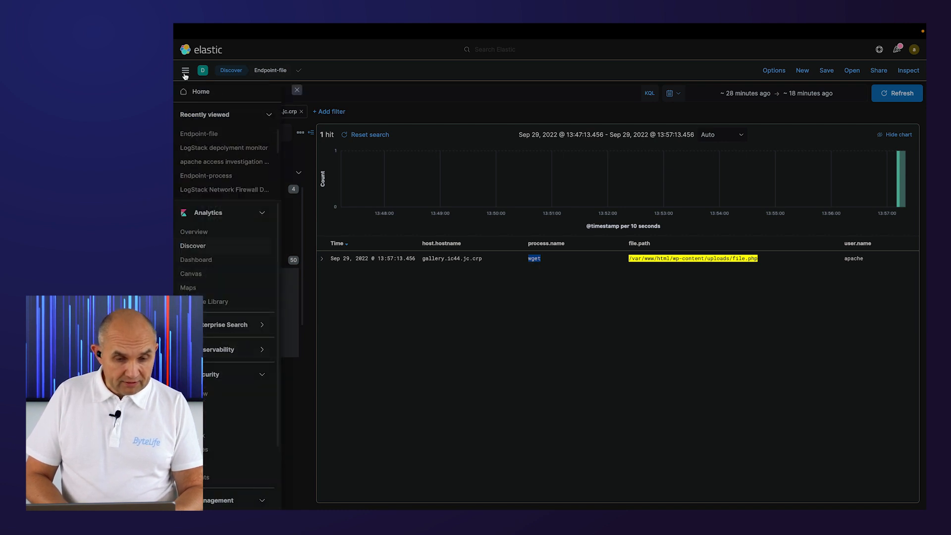
{"action": "left_click", "coordinate": [206, 176]}
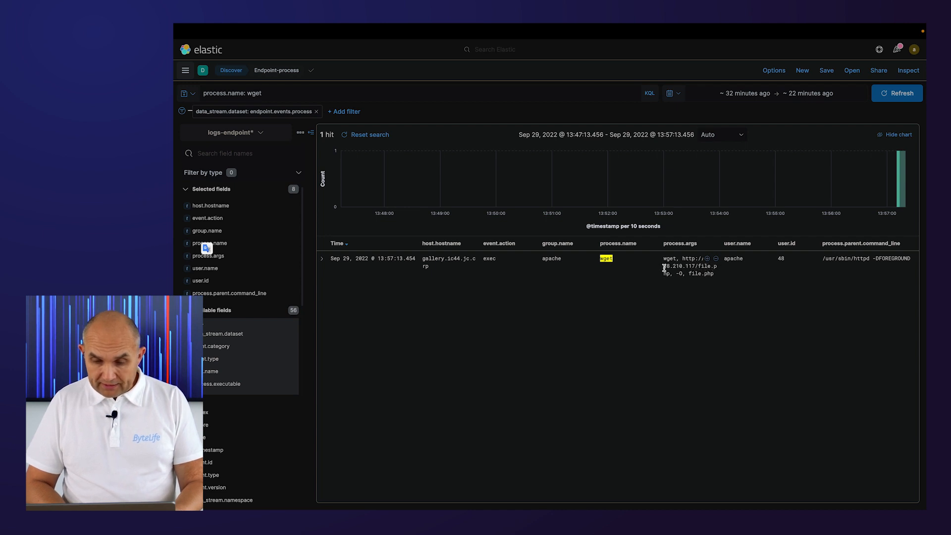
{"action": "left_click_drag", "start_coordinate": [696, 267], "coordinate": [715, 274]}
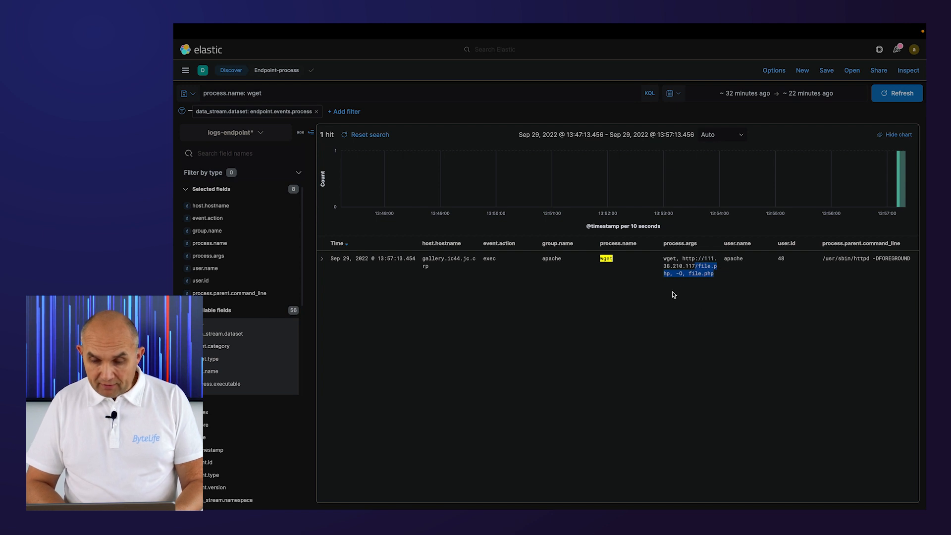
{"action": "left_click", "coordinate": [672, 264]}
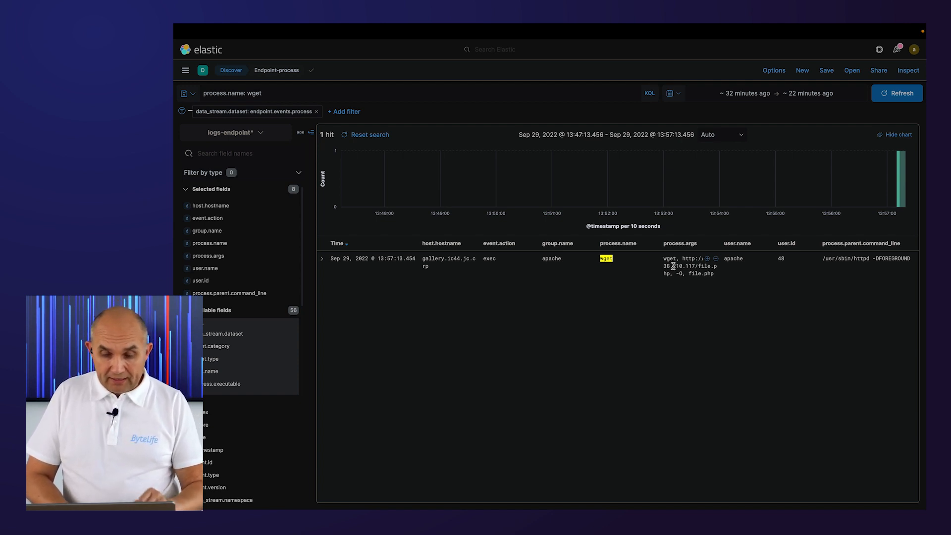
{"action": "left_click_drag", "start_coordinate": [694, 265], "coordinate": [657, 261]}
{"action": "key", "text": "ctrl+c"}
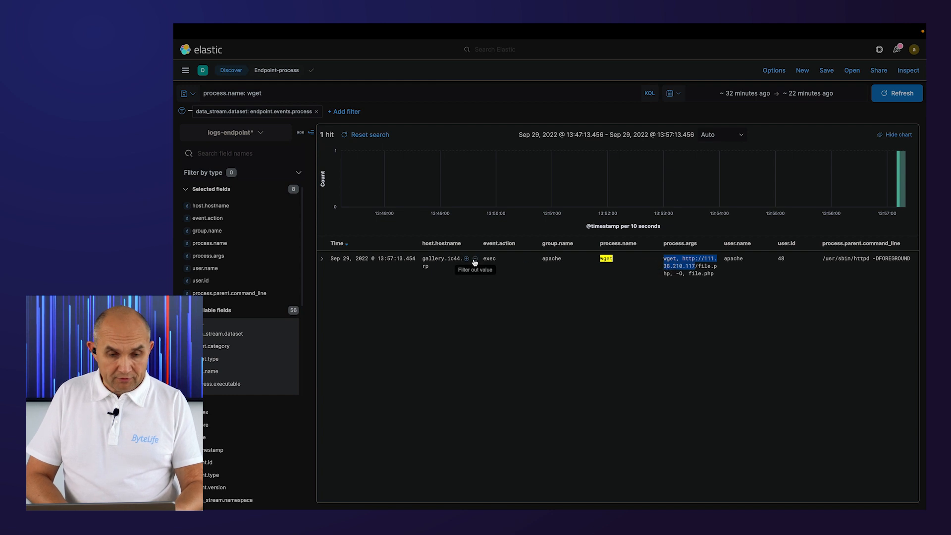
- Start a new case in the Security section's Cases and name it "web attack 11"
{"action": "left_click", "coordinate": [186, 70]}
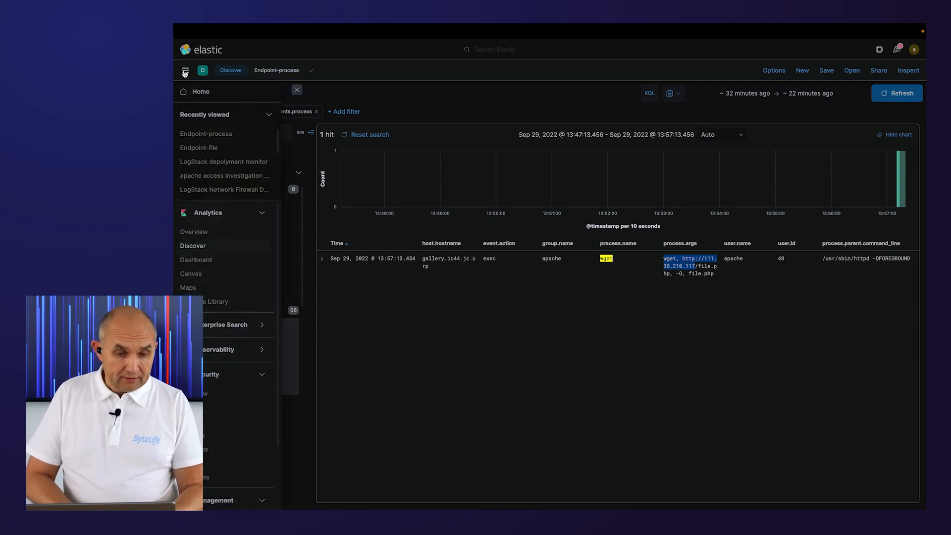
{"action": "scroll", "coordinate": [246, 435], "scroll_direction": "down", "scroll_amount": 2}
{"action": "left_click", "coordinate": [205, 389]}
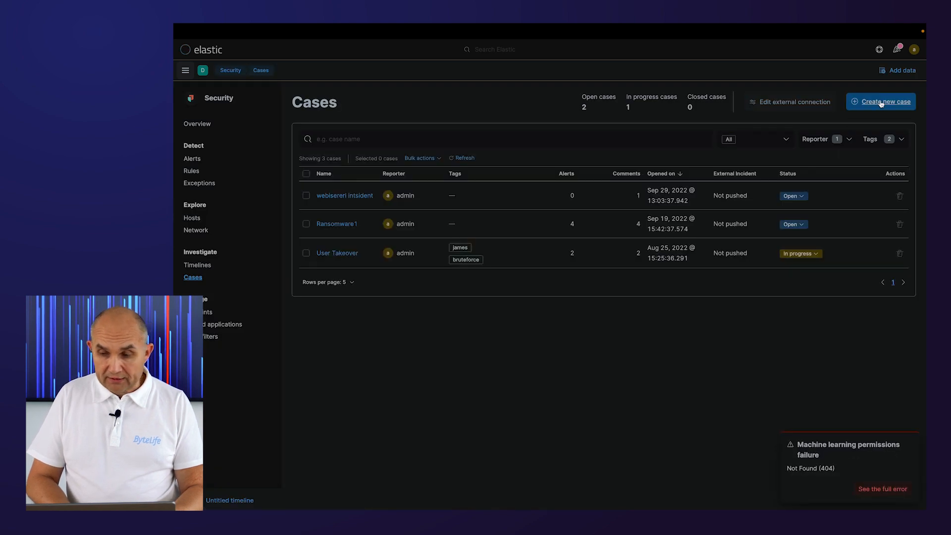
{"action": "left_click", "coordinate": [866, 105]}
{"action": "left_click", "coordinate": [358, 172]}
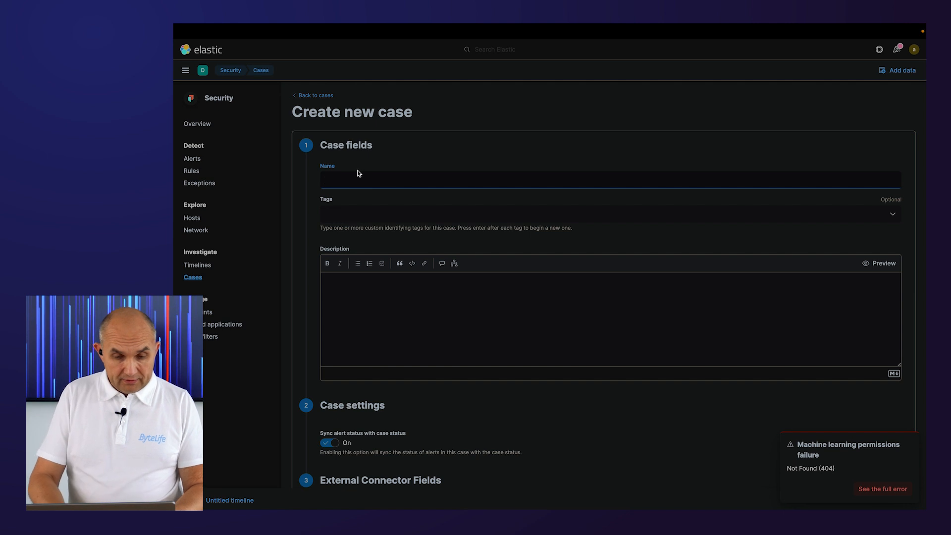
{"action": "type", "text": "web"}
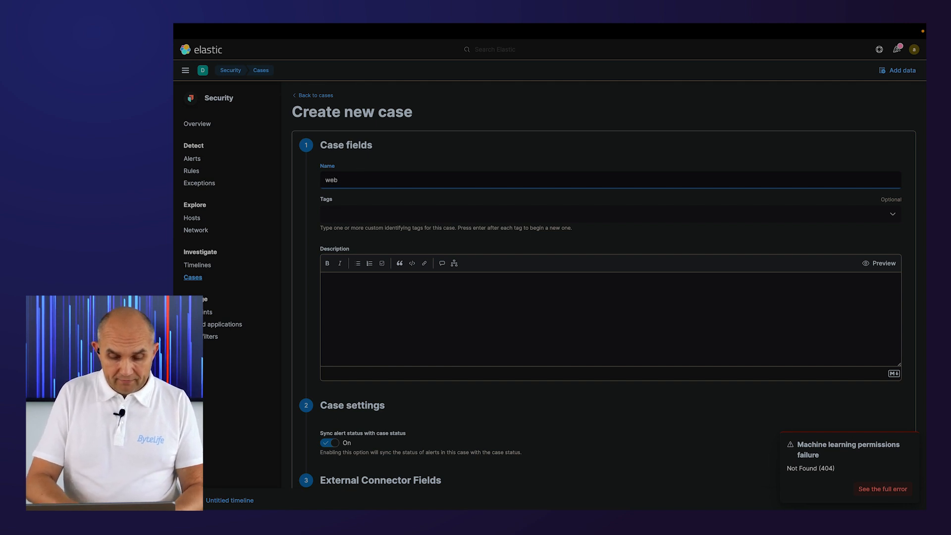
{"action": "type", "text": " attack"}
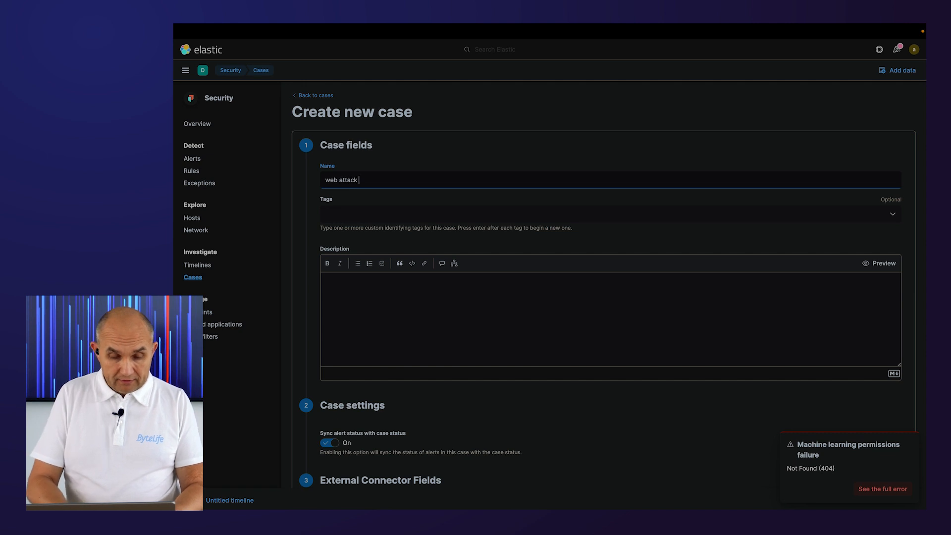
{"action": "type", "text": " 11"}
{"action": "left_click", "coordinate": [355, 310]}
{"action": "key", "text": "ctrl+v"}
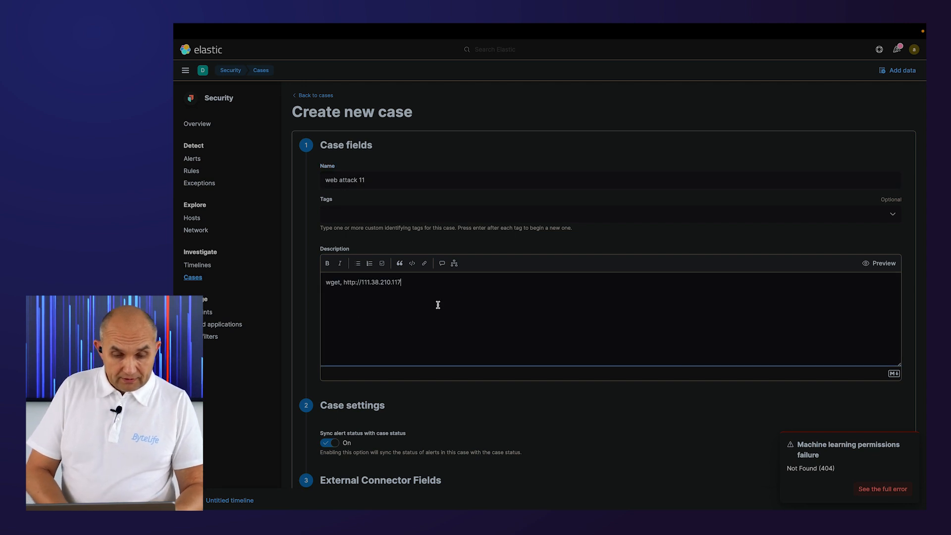
{"action": "scroll", "coordinate": [514, 385], "scroll_direction": "down", "scroll_amount": 3}
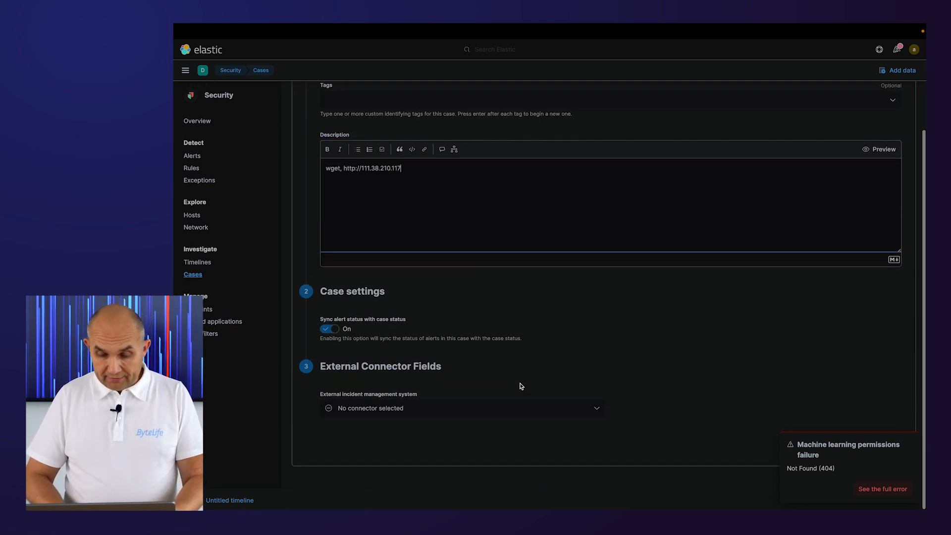
{"action": "left_click", "coordinate": [872, 453]}
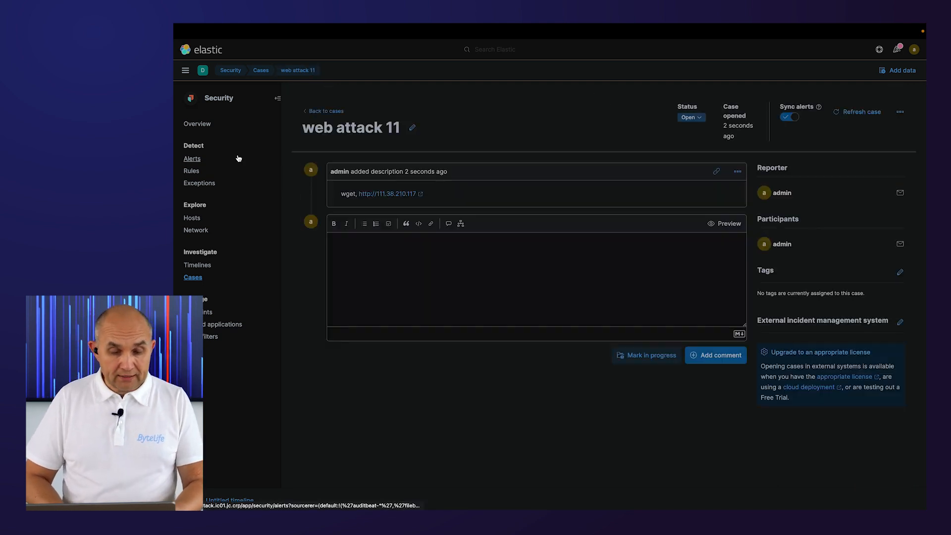
- Revisit the Endpoint-process search and open the recently viewed "apache access investigation filebeat" search
{"action": "left_click", "coordinate": [185, 72]}
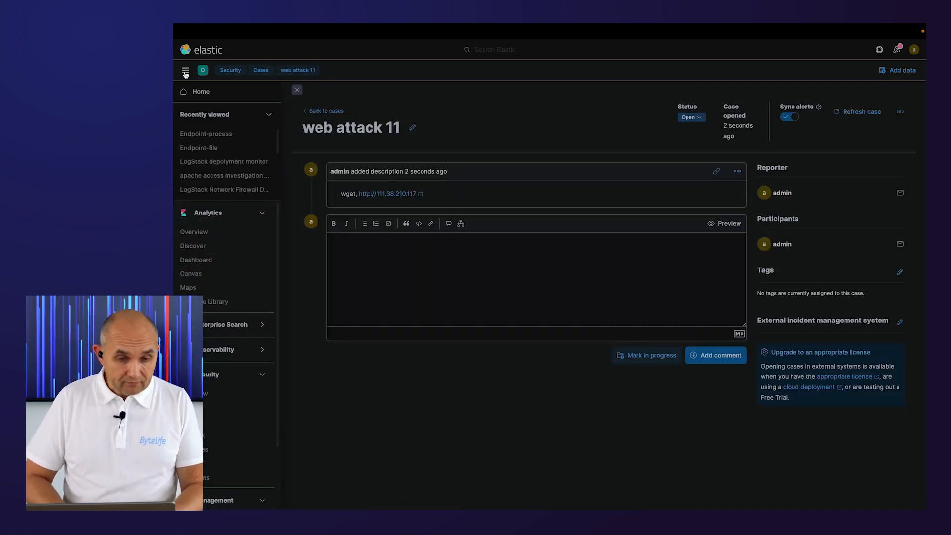
{"action": "left_click", "coordinate": [208, 137]}
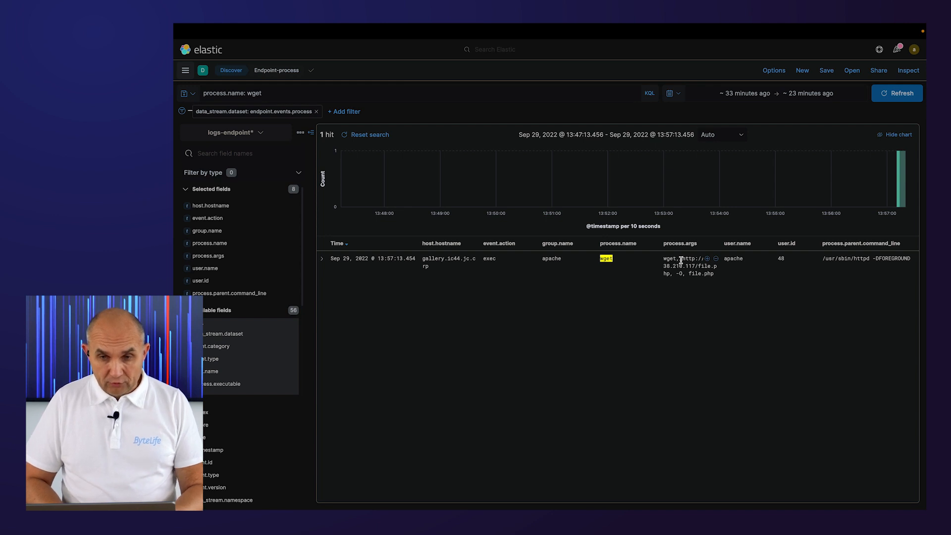
{"action": "left_click", "coordinate": [184, 73]}
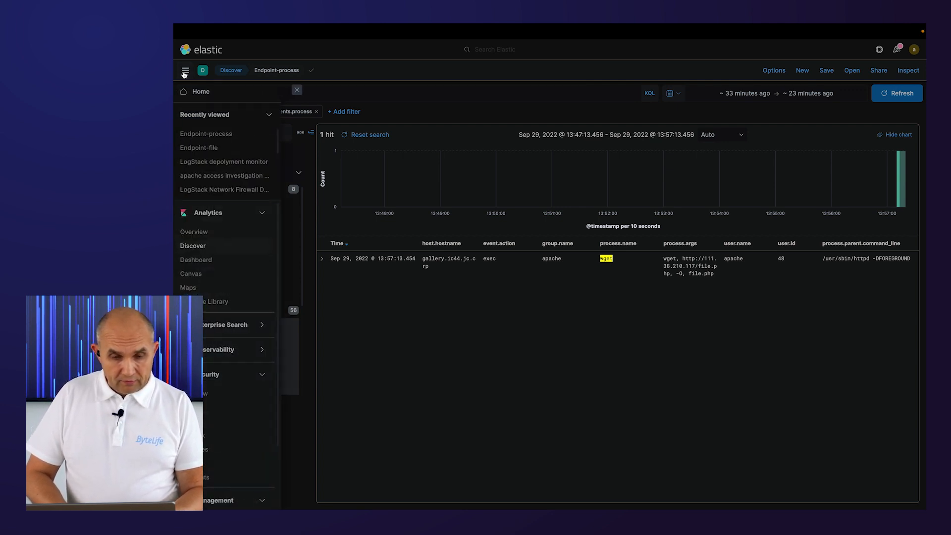
{"action": "left_click", "coordinate": [213, 176]}
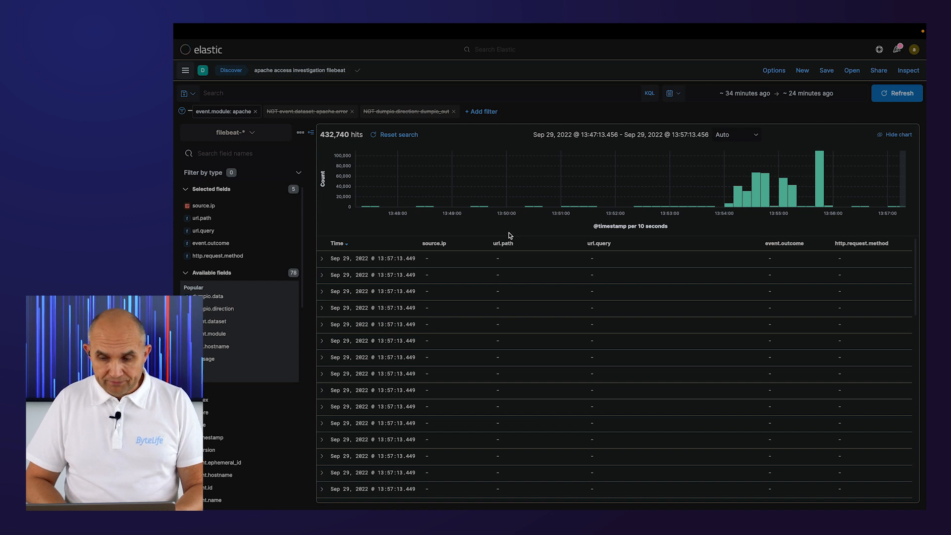
- Set the end of the time range to Sep 29, 2022 @ 14:00:00.000 and update the results
{"action": "left_click", "coordinate": [795, 94]}
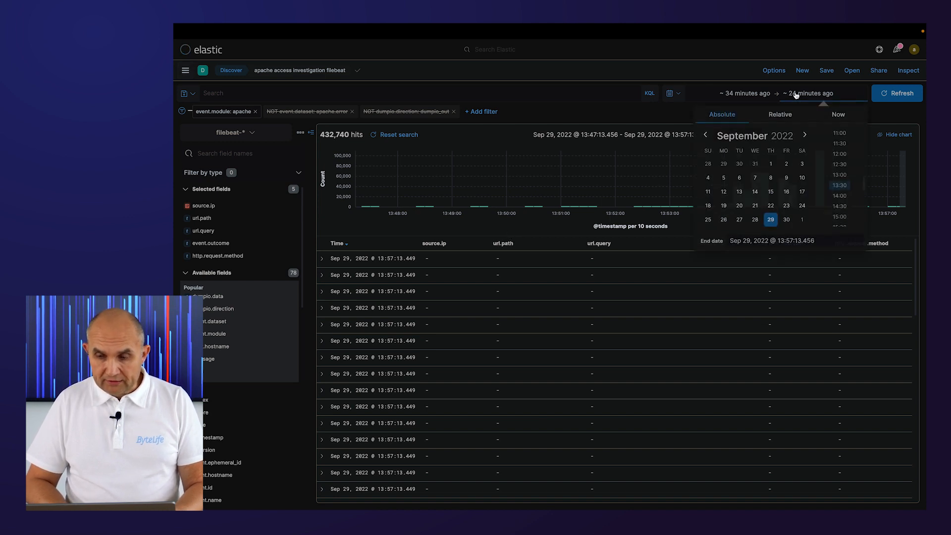
{"action": "left_click", "coordinate": [839, 195]}
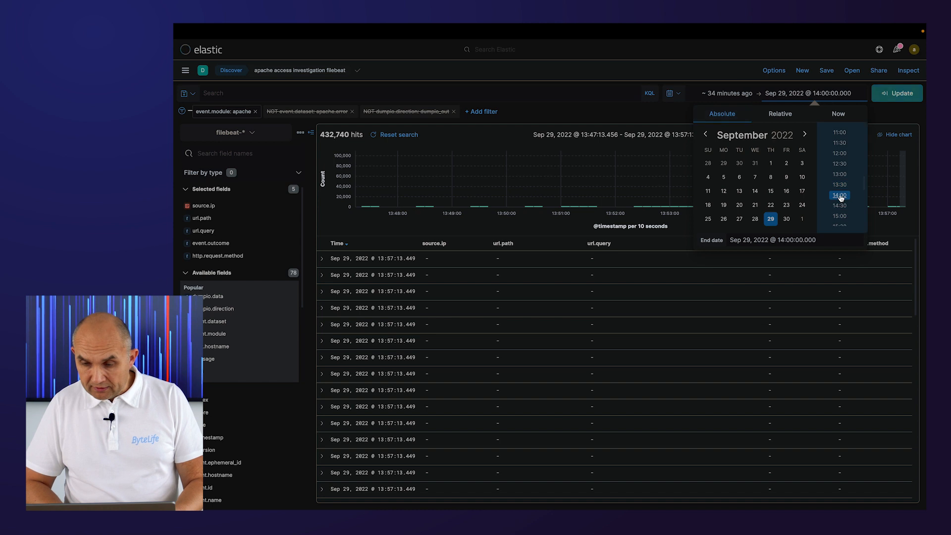
{"action": "left_click", "coordinate": [898, 95]}
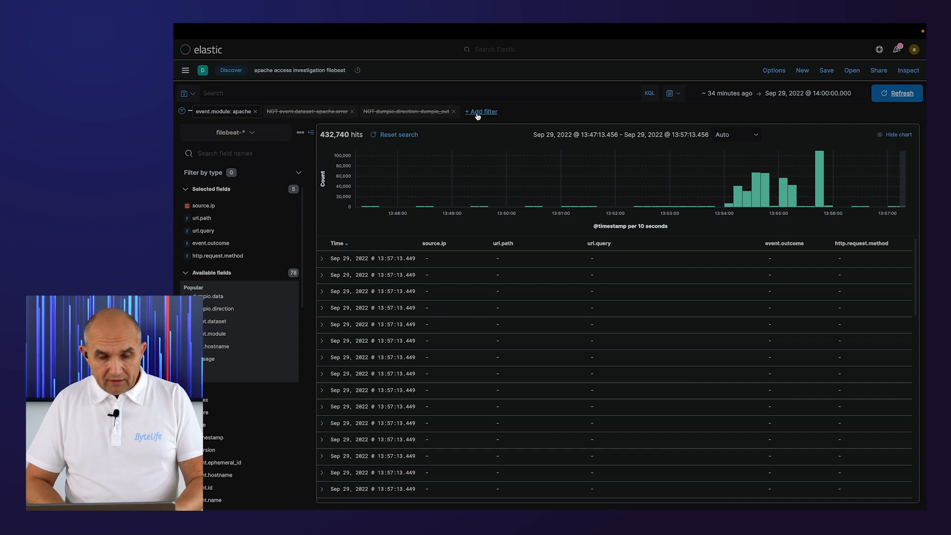
- Begin a KQL query on the url.query field in the Apache access search
{"action": "left_click", "coordinate": [294, 93]}
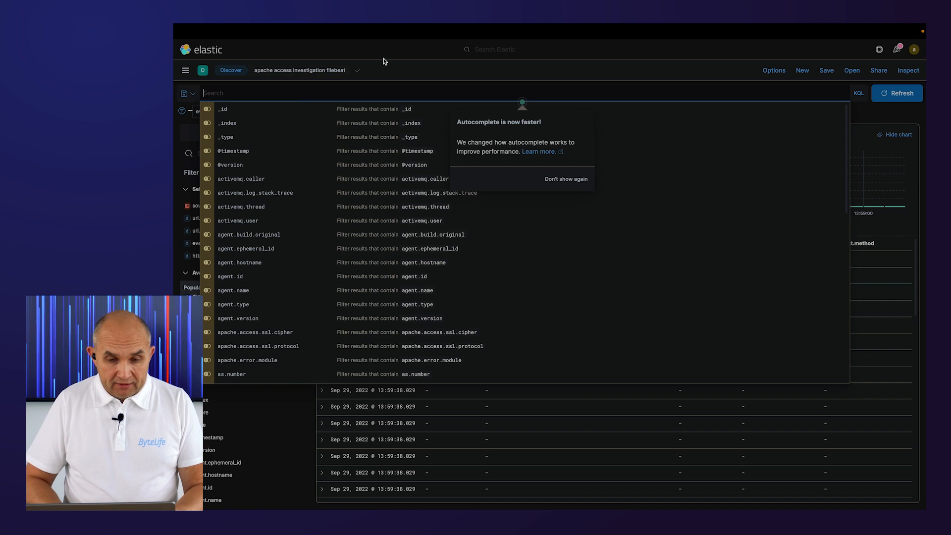
{"action": "left_click", "coordinate": [400, 69]}
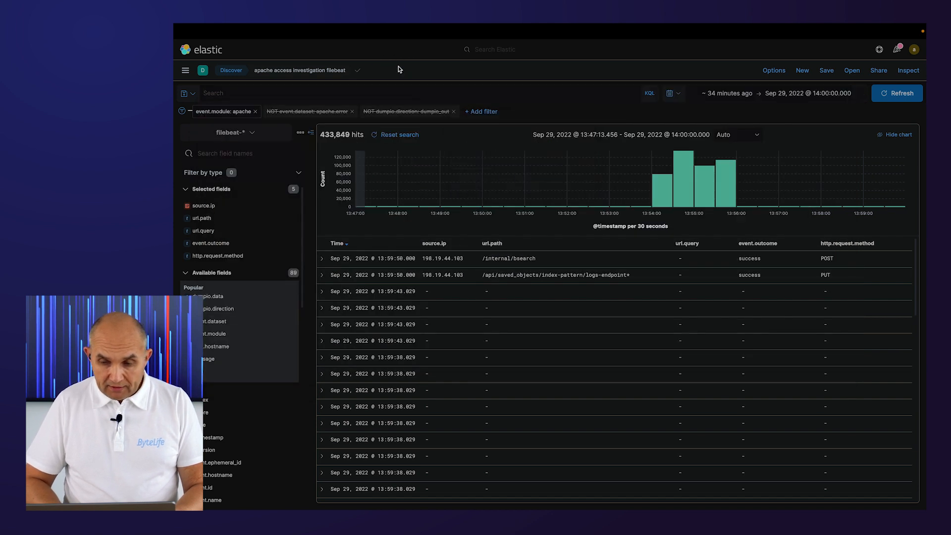
{"action": "left_click", "coordinate": [243, 92]}
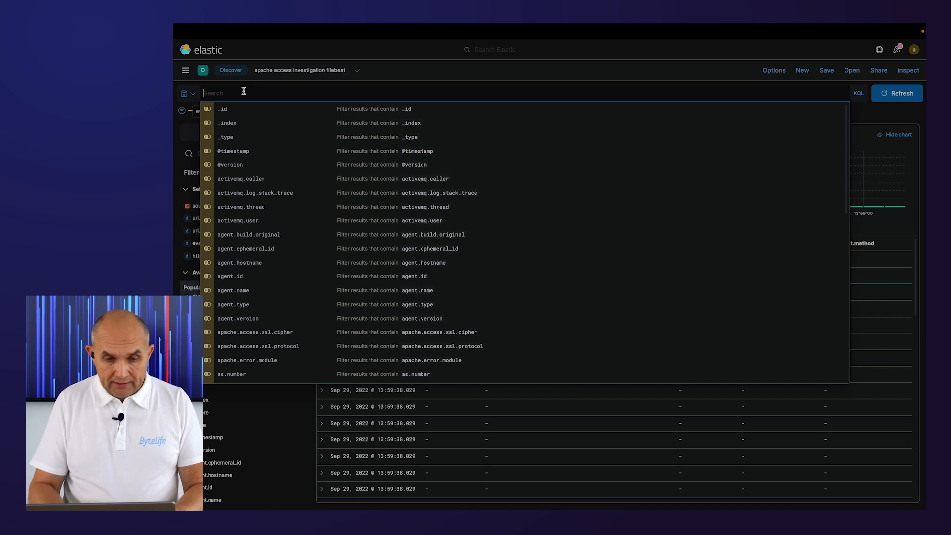
{"action": "type", "text": "url"}
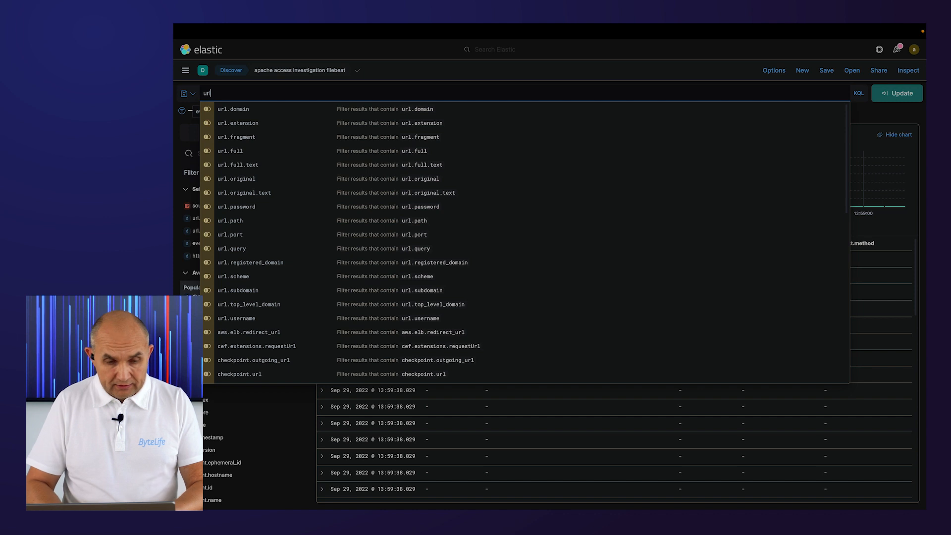
{"action": "type", "text": "."}
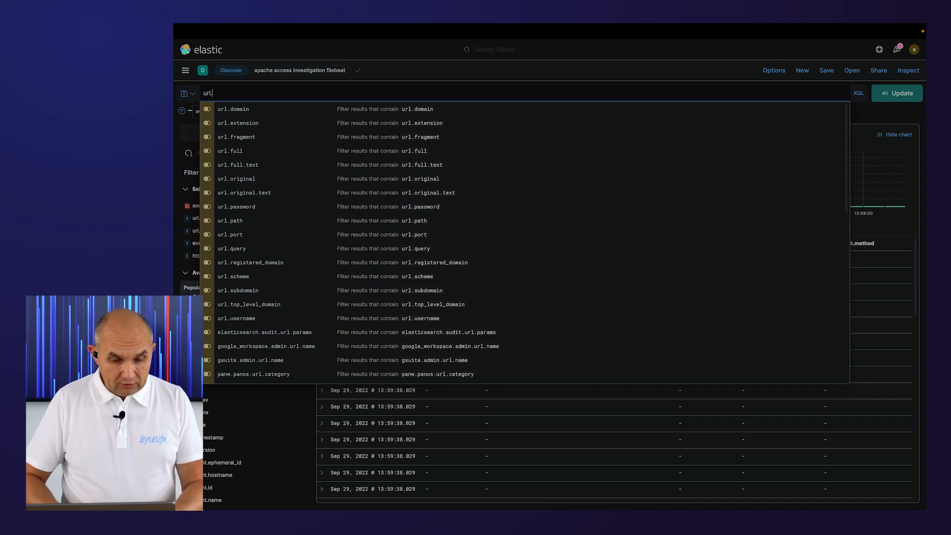
{"action": "left_click", "coordinate": [233, 249]}
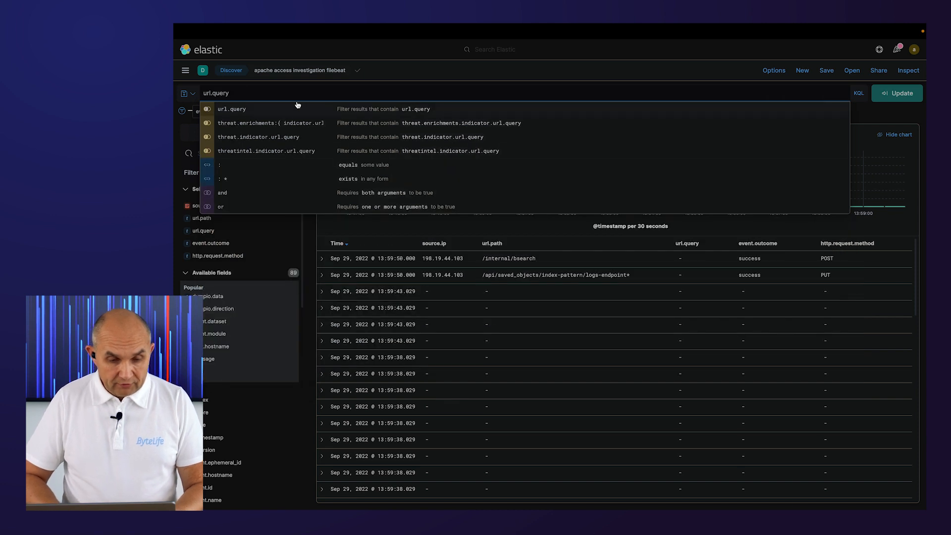
- Complete the url.query search with the value *file.php and run it
{"action": "type", "text": ": "}
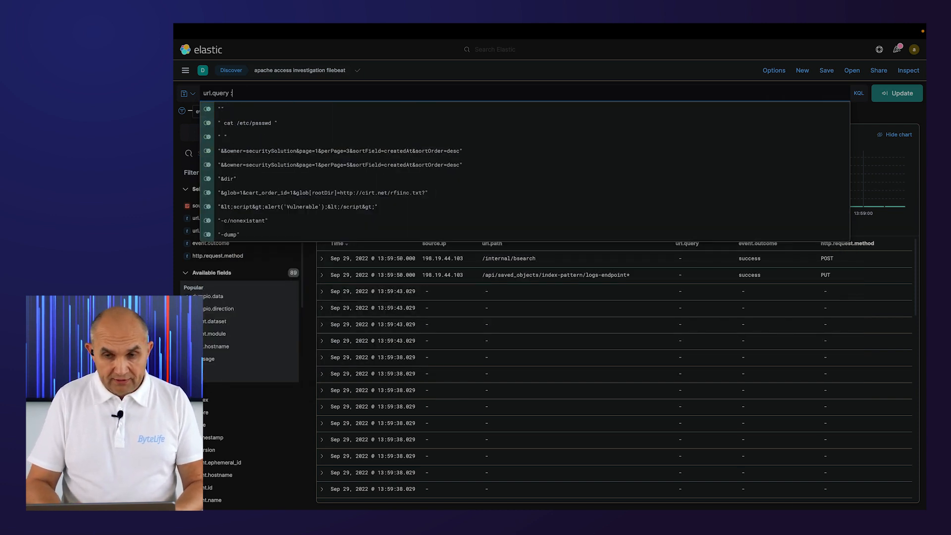
{"action": "type", "text": "&"}
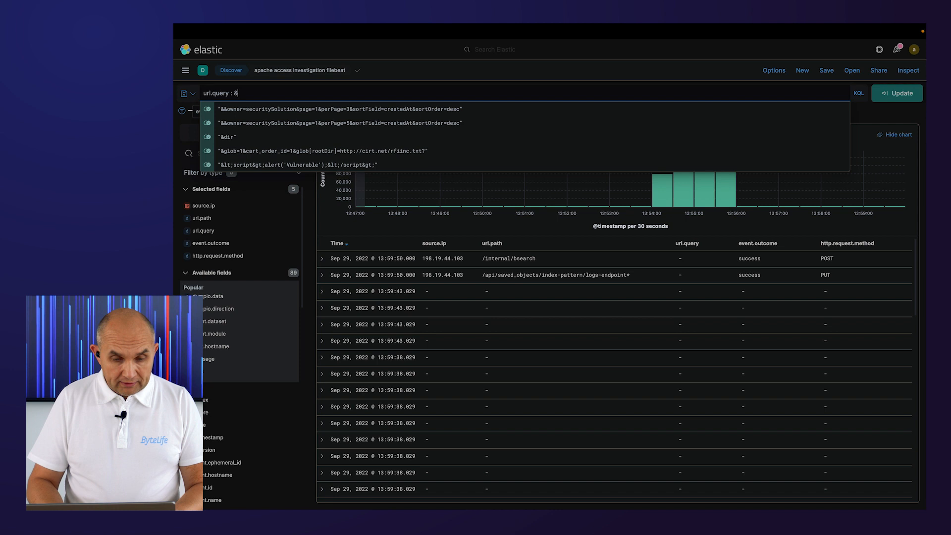
{"action": "key", "text": "BackSpace"}
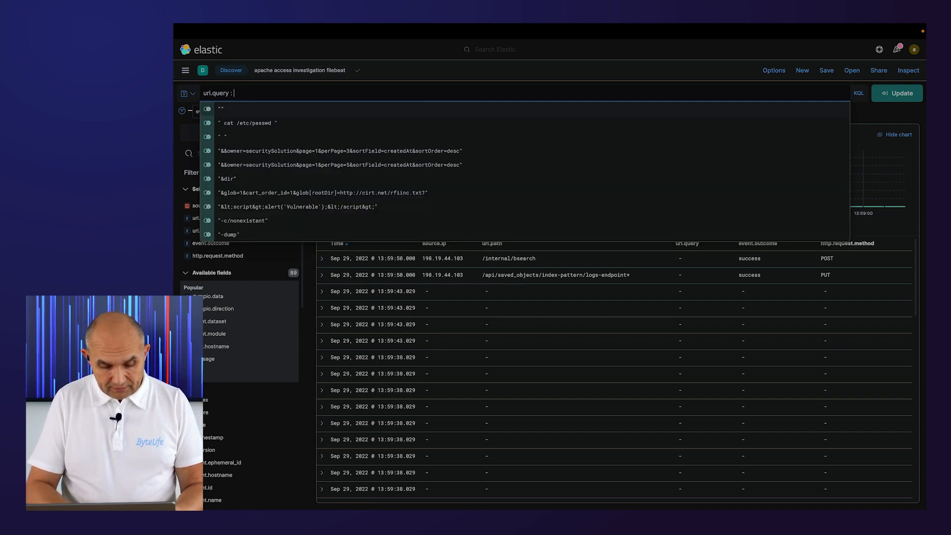
{"action": "type", "text": "("}
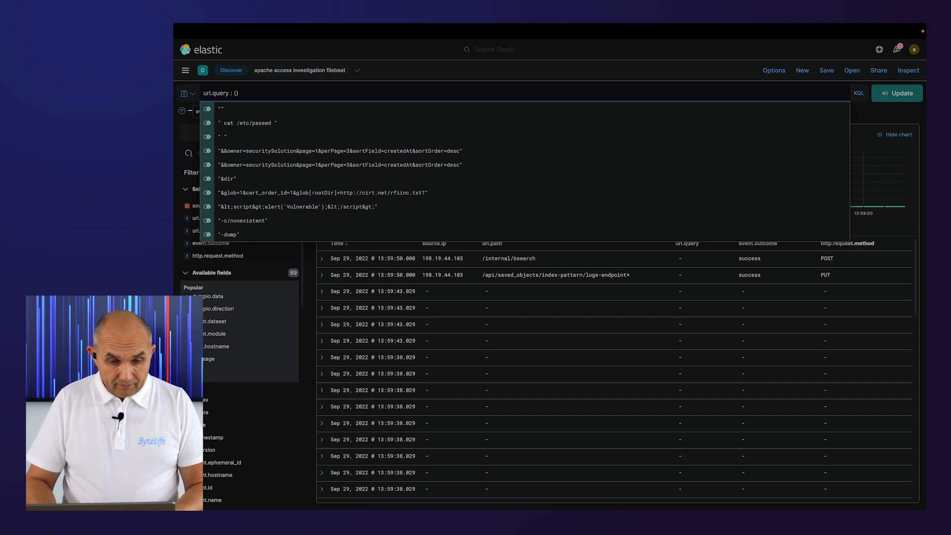
{"action": "key", "text": "BackSpace"}
{"action": "type", "text": "*"}
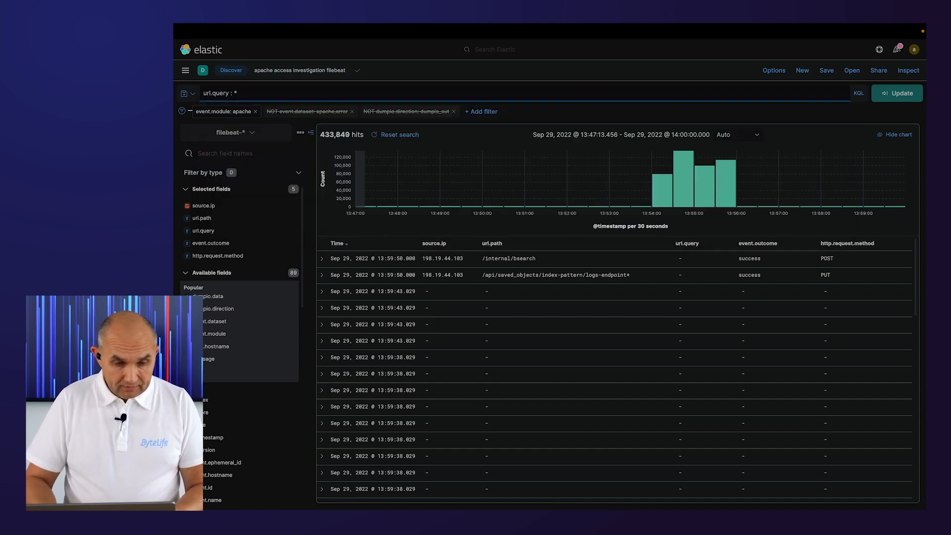
{"action": "type", "text": "fi"}
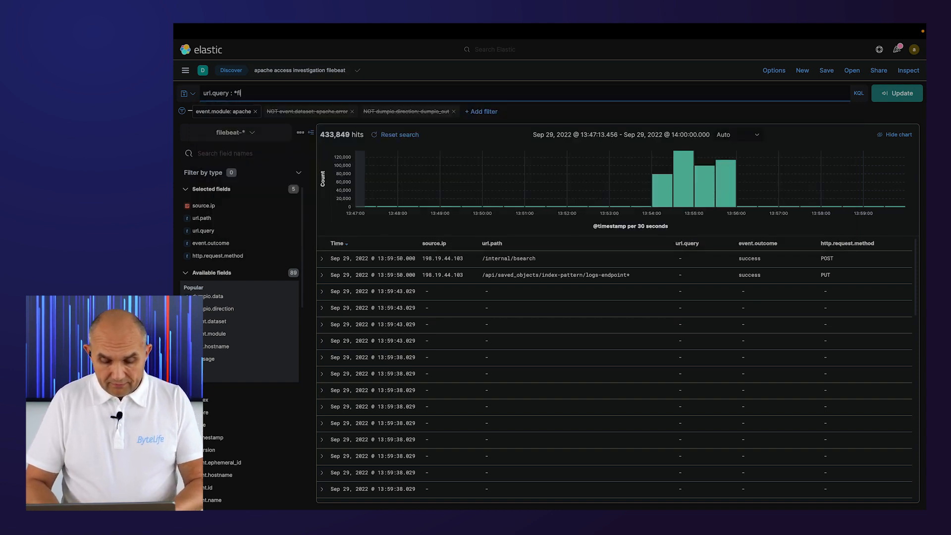
{"action": "type", "text": "le.php"}
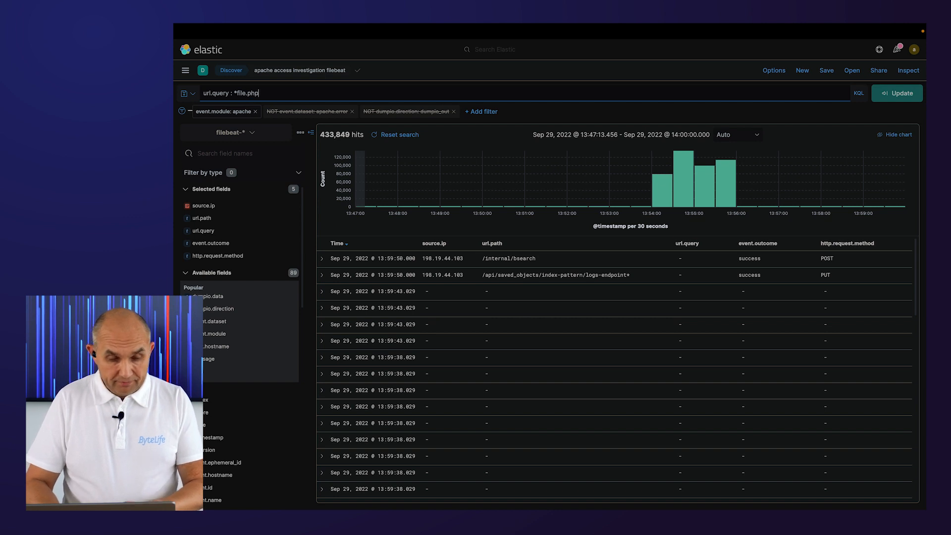
{"action": "key", "text": "Return"}
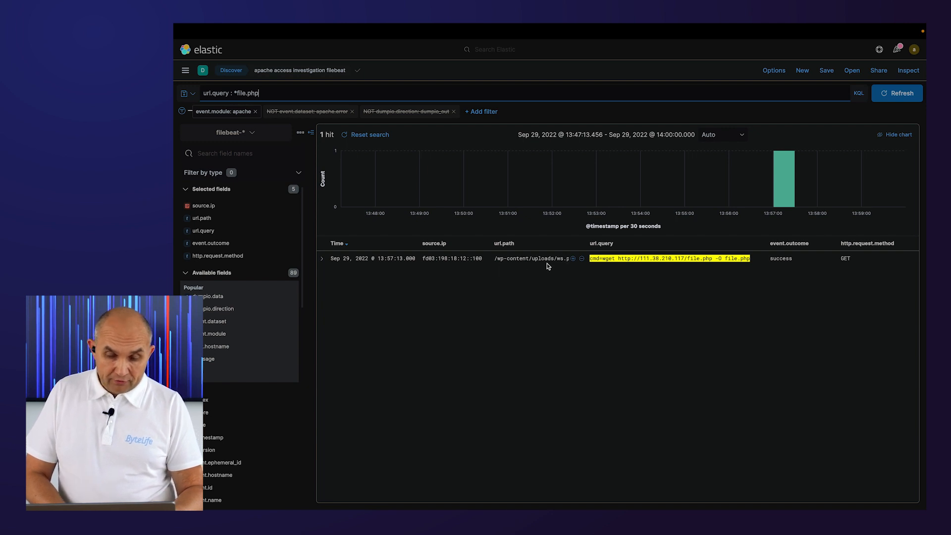
- Filter for the url.path /wp-content/uploads/ws.php and rerun the search with the query text cleared
{"action": "left_click", "coordinate": [572, 259]}
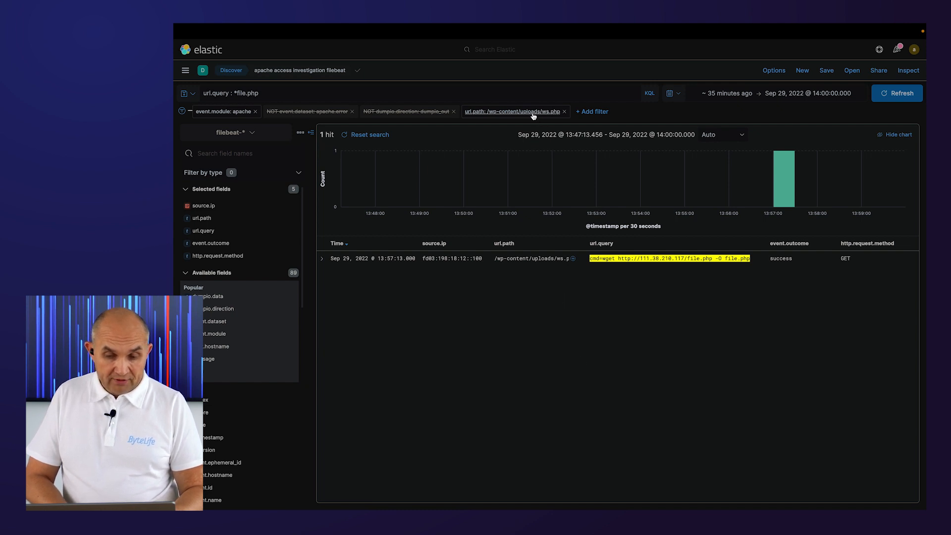
{"action": "left_click_drag", "start_coordinate": [284, 94], "coordinate": [174, 76]}
{"action": "key", "text": "BackSpace"}
{"action": "key", "text": "Return"}
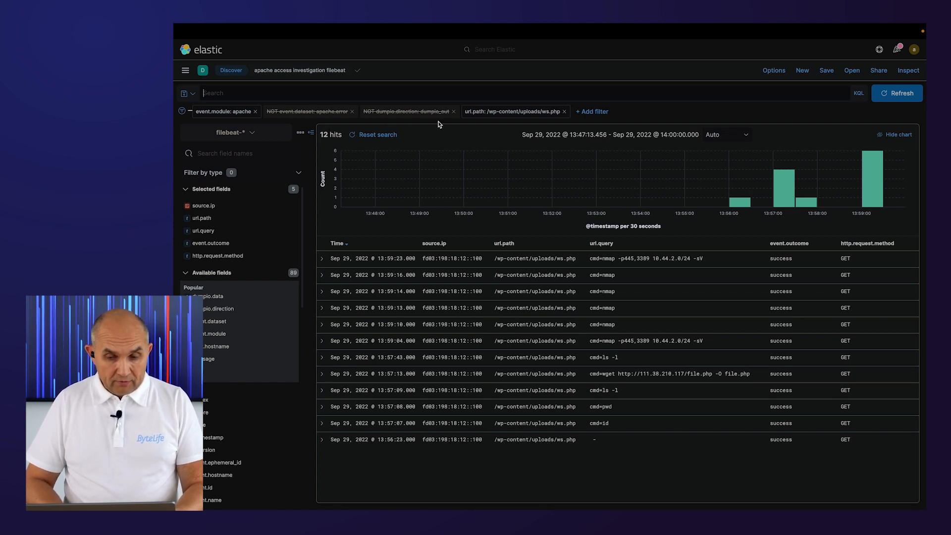
- Search the filtered logs with the query url.path:*.php
{"action": "left_click", "coordinate": [469, 93]}
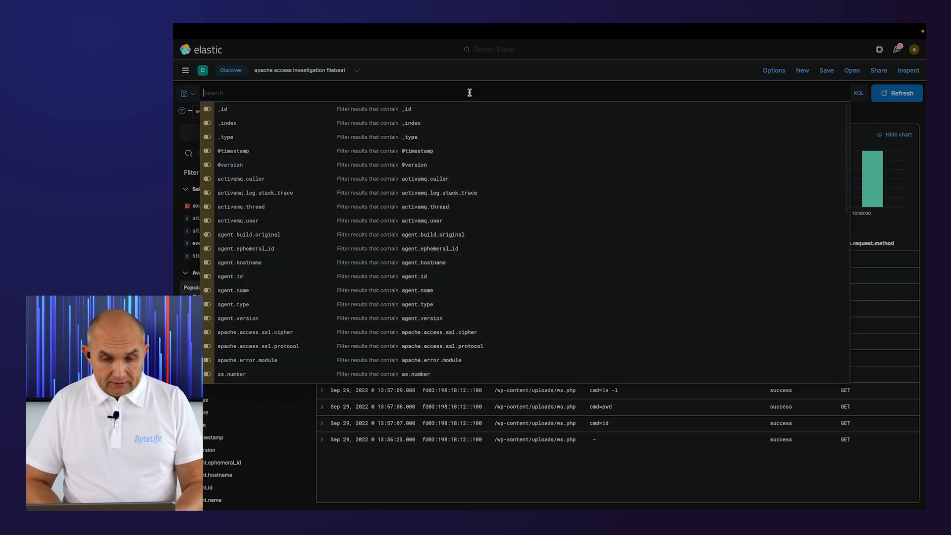
{"action": "type", "text": "url."}
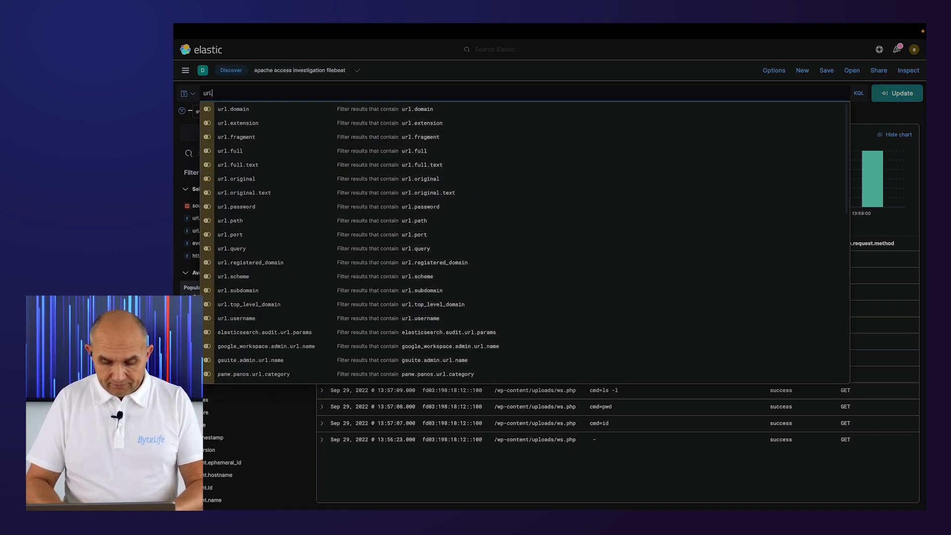
{"action": "type", "text": "path:*.php"}
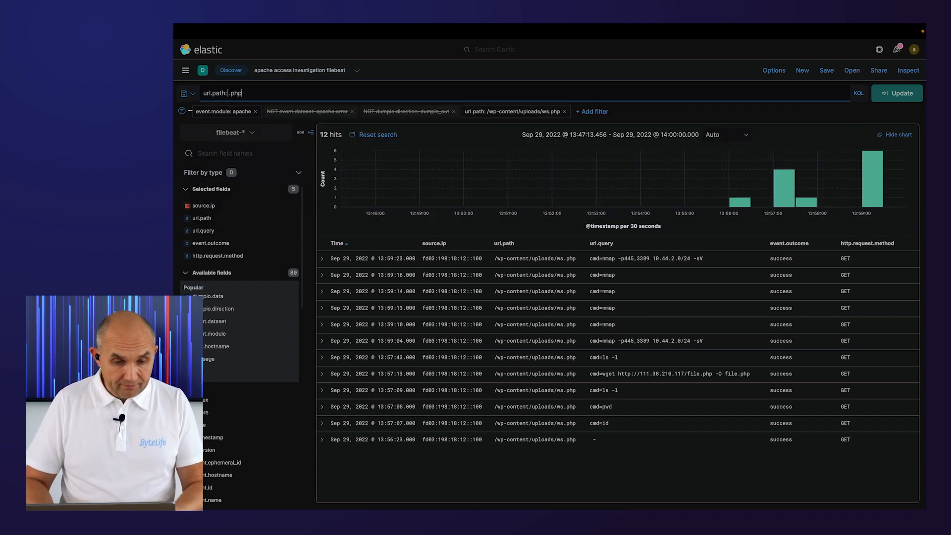
{"action": "left_click", "coordinate": [229, 94]}
{"action": "key", "text": "BackSpace"}
{"action": "type", "text": "*"}
{"action": "key", "text": "Return"}
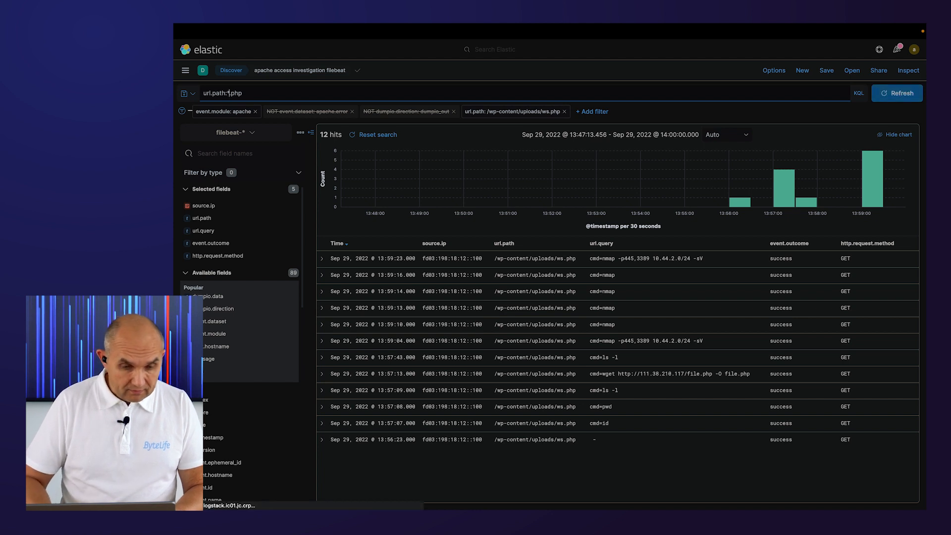
- Narrow the path query to url.path:*file.php and run it
{"action": "left_click", "coordinate": [228, 94]}
{"action": "type", "text": "ws"}
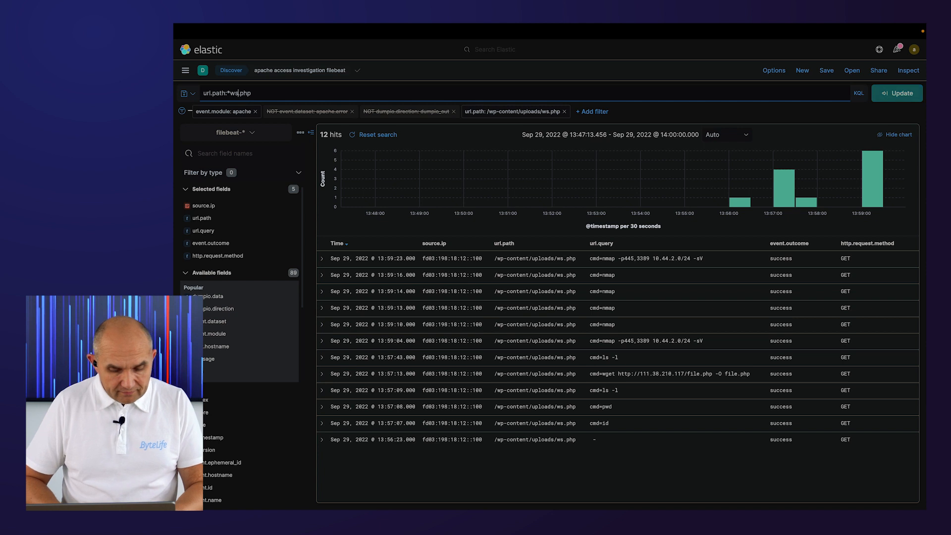
{"action": "key", "text": "BackSpace"}
{"action": "key", "text": "BackSpace"}
{"action": "type", "text": "file"}
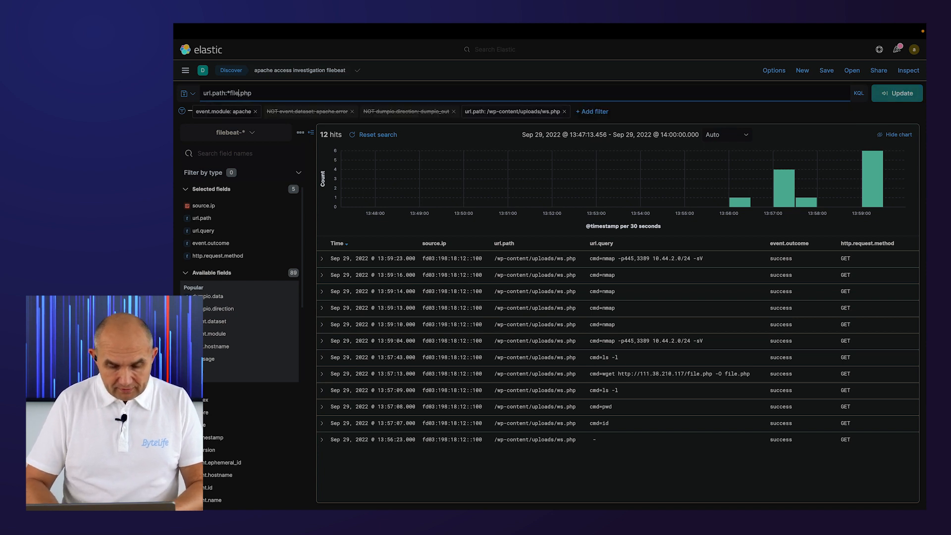
{"action": "key", "text": "Return"}
- Switch the query syntax from KQL to Lucene and rerun url.path:*file.php
{"action": "left_click", "coordinate": [858, 93]}
{"action": "left_click", "coordinate": [715, 193]}
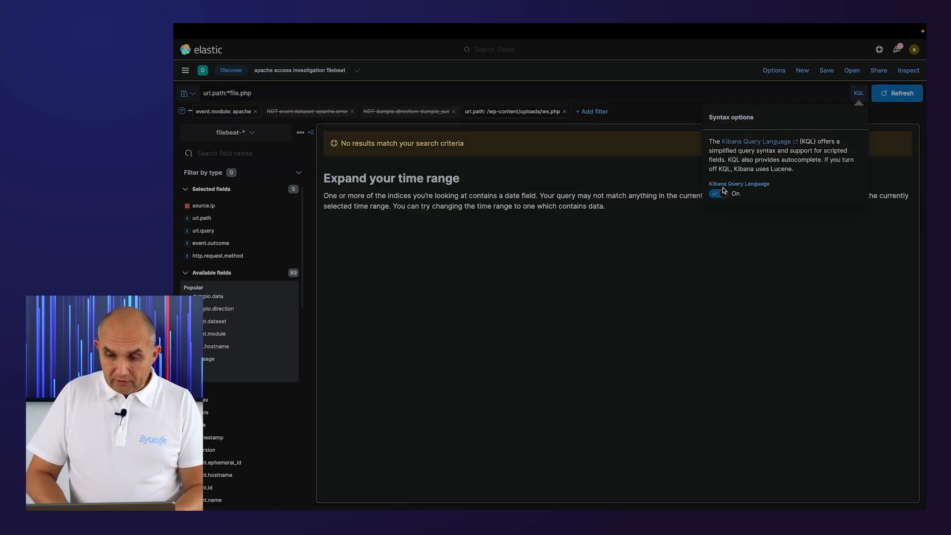
{"action": "left_click", "coordinate": [325, 91]}
{"action": "type", "text": "url.path:*file.php"}
{"action": "key", "text": "Return"}
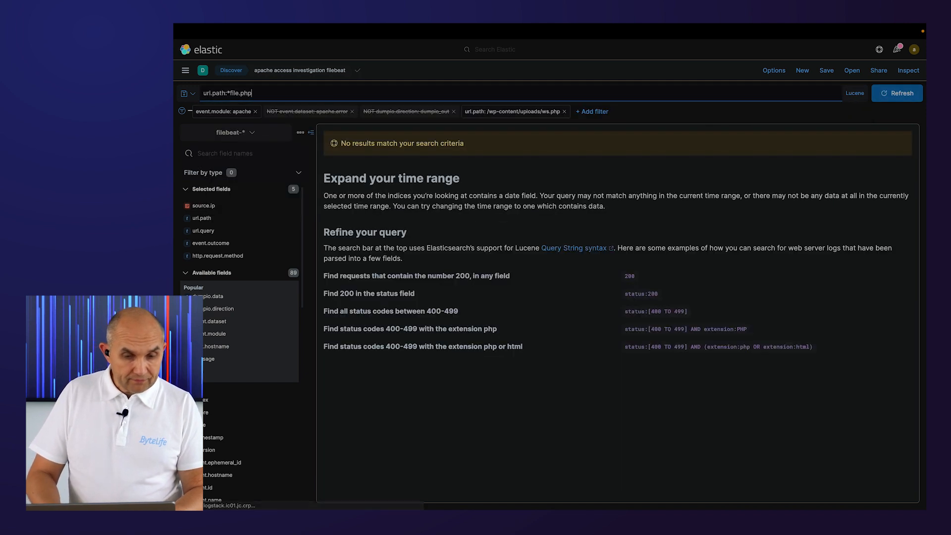
- Remove the url.path filter for ws.php and select the source IP 111.38.210.117 in a file.php result
{"action": "left_click", "coordinate": [564, 111]}
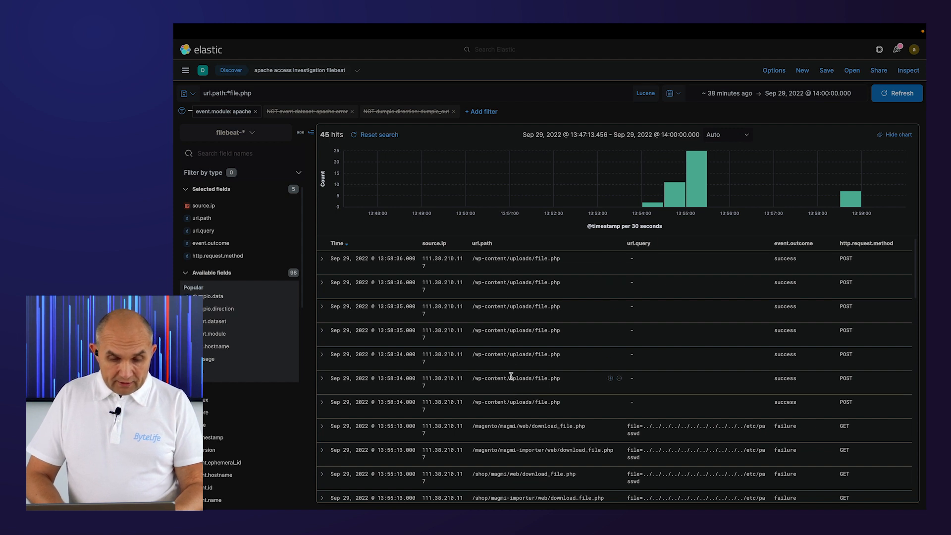
{"action": "left_click_drag", "start_coordinate": [422, 307], "coordinate": [426, 314]}
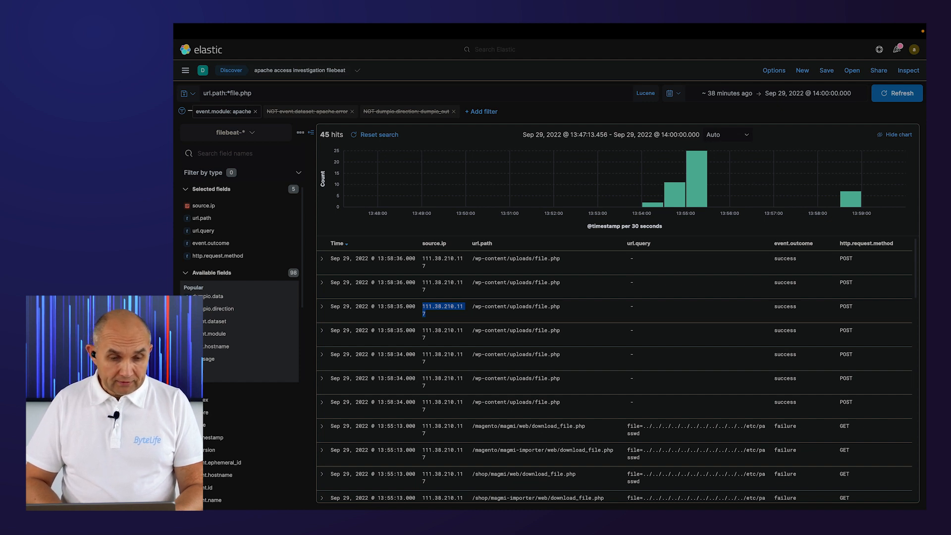
- Search the dashboards for "firew" and open the LogStack Network Firewall Dashboard
{"action": "left_click", "coordinate": [185, 73]}
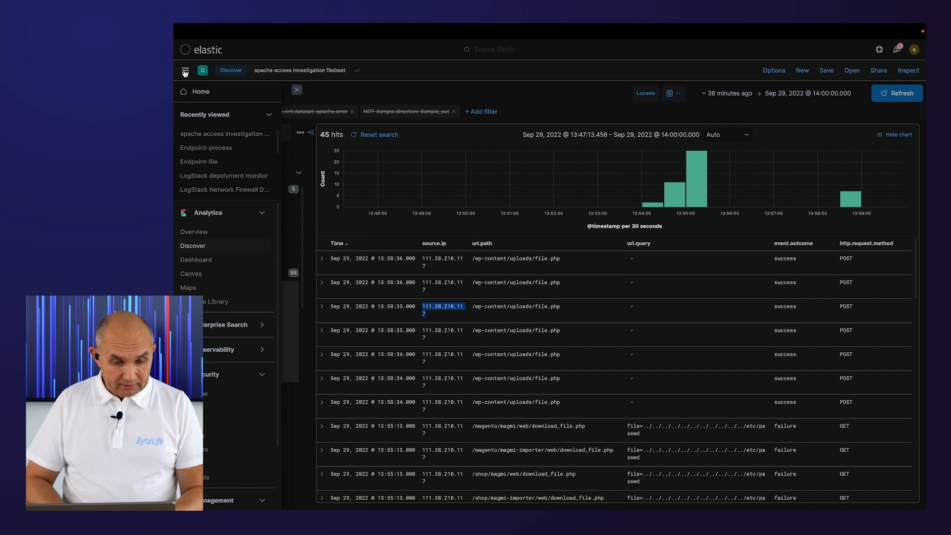
{"action": "left_click", "coordinate": [203, 262]}
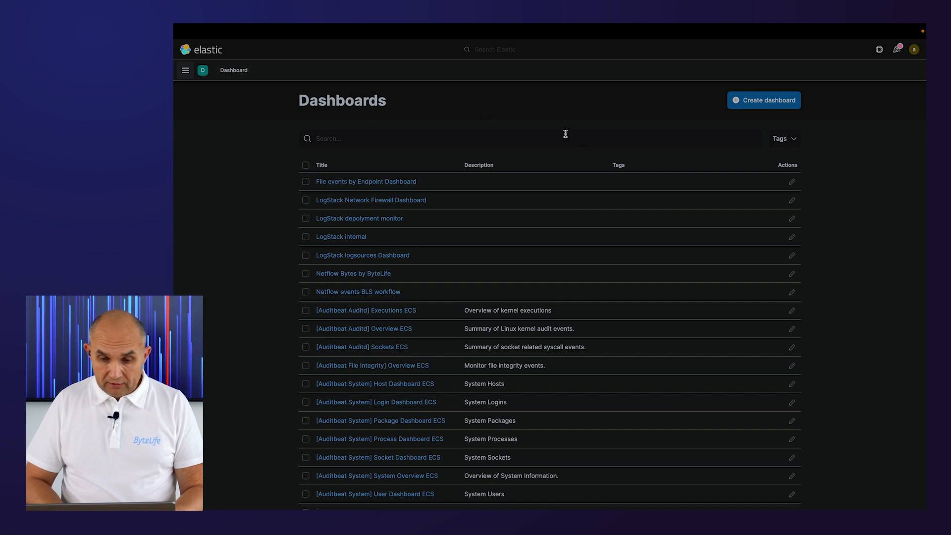
{"action": "left_click", "coordinate": [369, 138]}
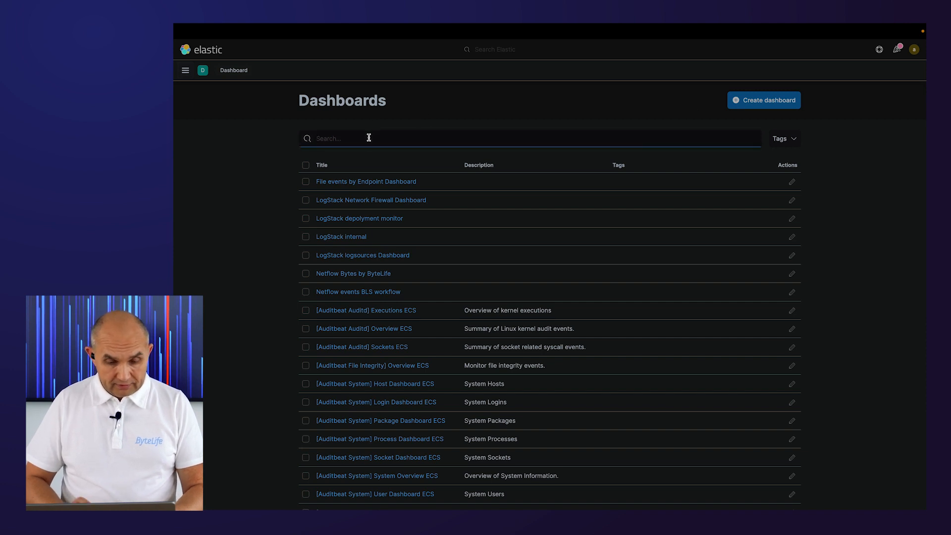
{"action": "type", "text": "firew"}
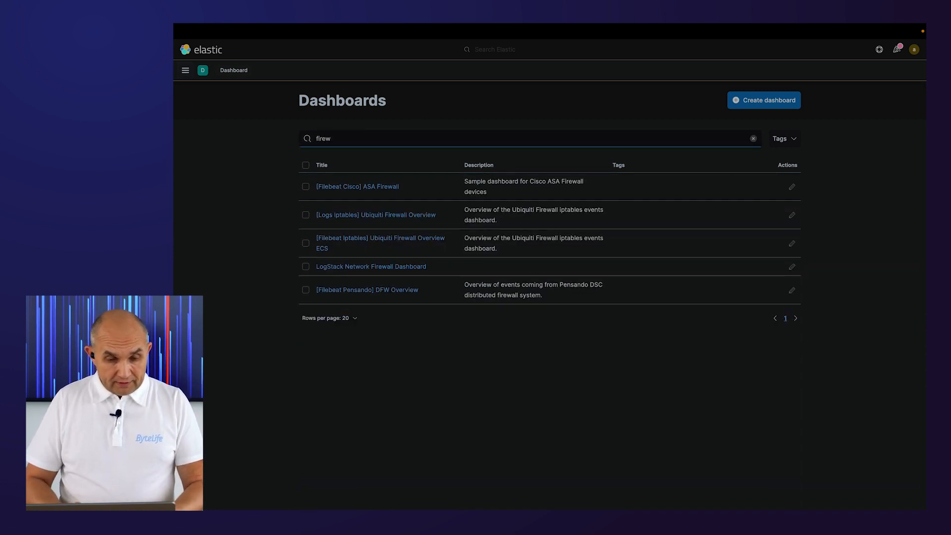
{"action": "left_click", "coordinate": [375, 267]}
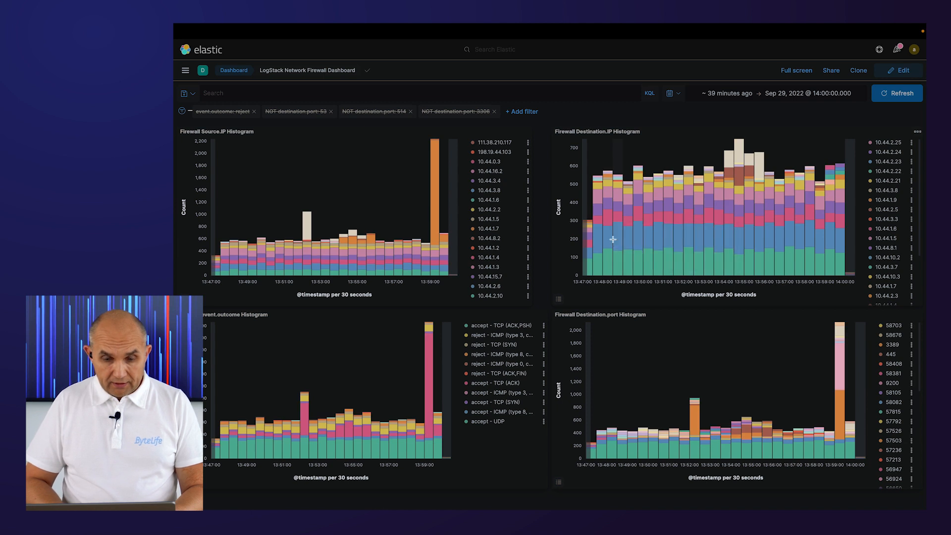
- Filter the dashboard to source.ip 10.44.1.7 from the 13:59:00 peak in the Source.IP histogram, leaving out the timestamp filter
{"action": "mouse_move", "coordinate": [435, 176]}
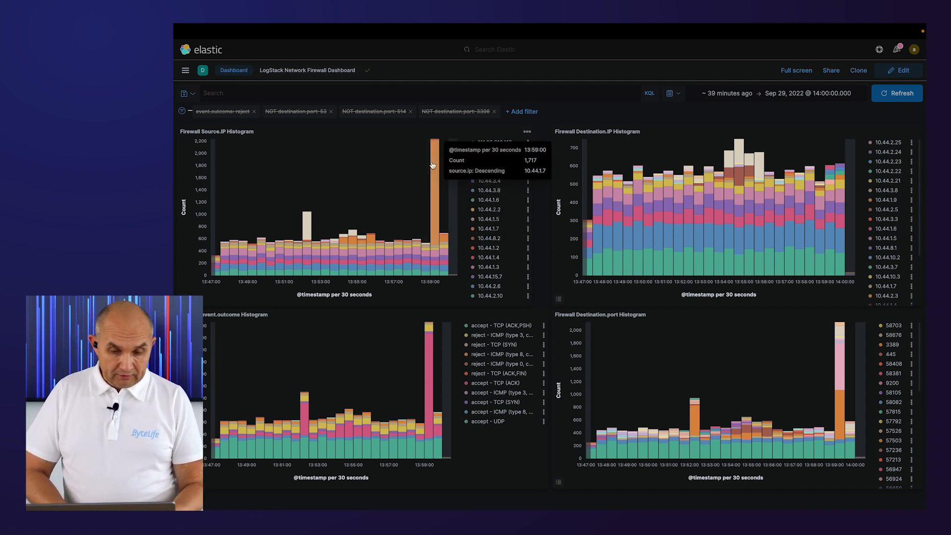
{"action": "left_click", "coordinate": [436, 206]}
{"action": "left_click", "coordinate": [512, 241]}
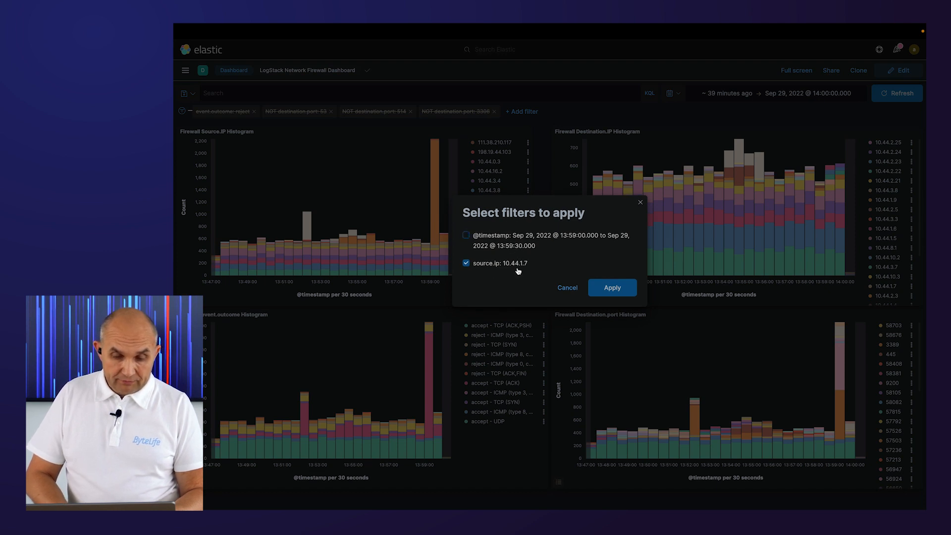
{"action": "left_click", "coordinate": [618, 288]}
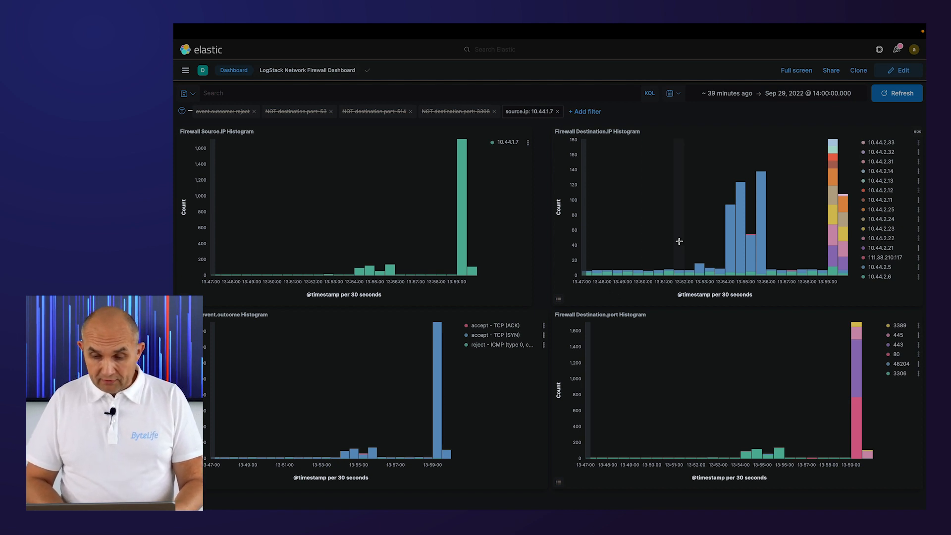
- Examine the Destination.IP and Destination.port histograms for the traffic from 10.44.1.7, especially the ports contacted at 13:59:00
{"action": "mouse_move", "coordinate": [734, 248]}
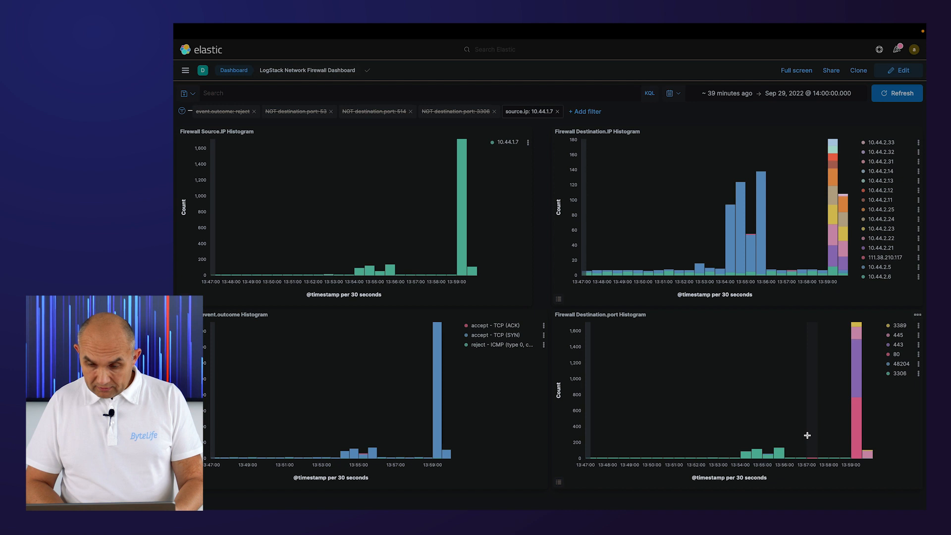
{"action": "mouse_move", "coordinate": [780, 455]}
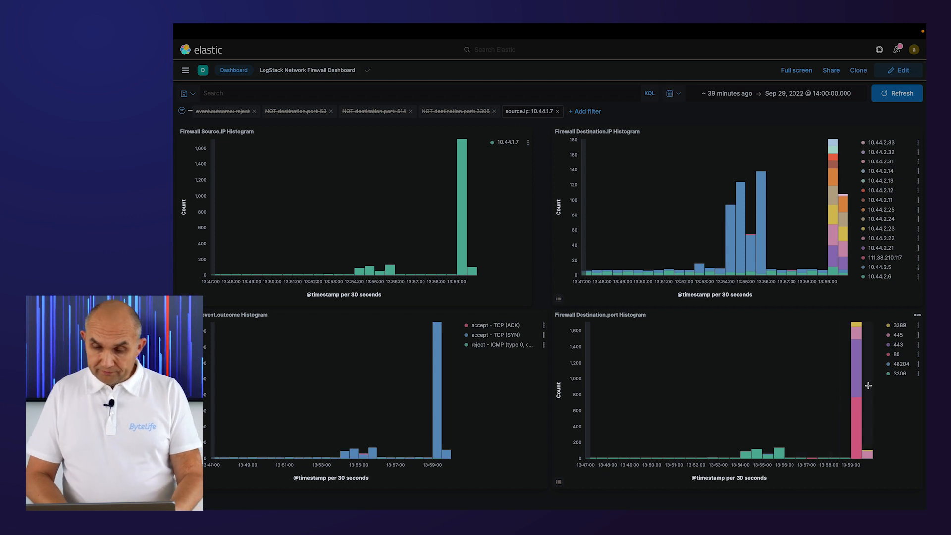
{"action": "mouse_move", "coordinate": [861, 386]}
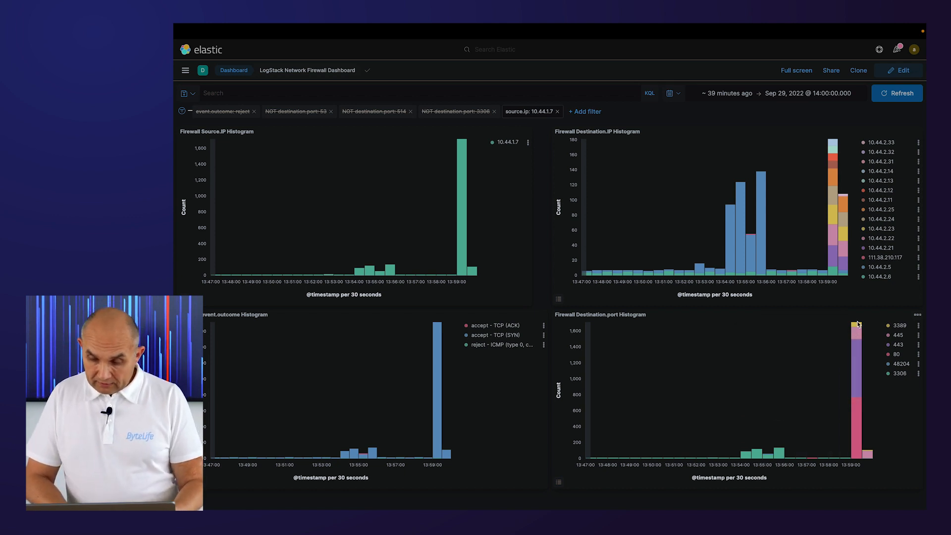
{"action": "mouse_move", "coordinate": [858, 327]}
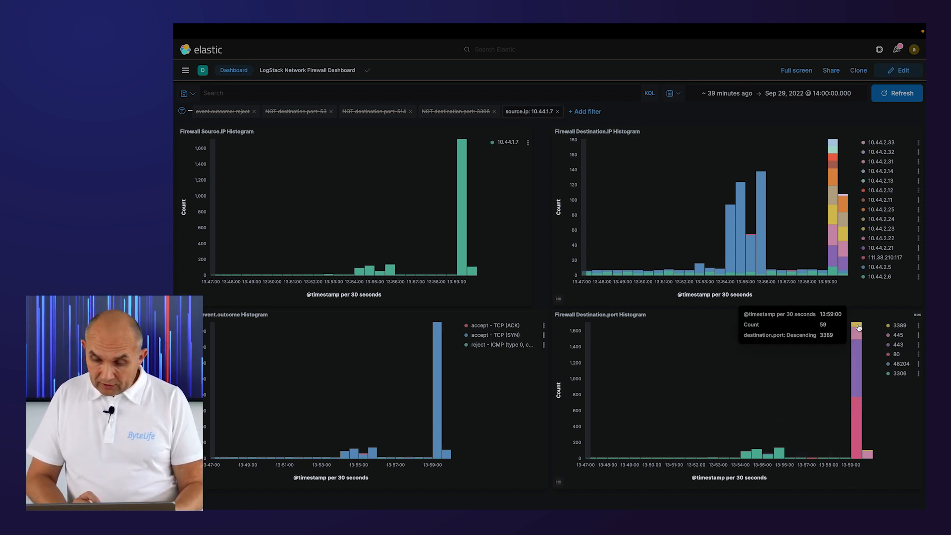